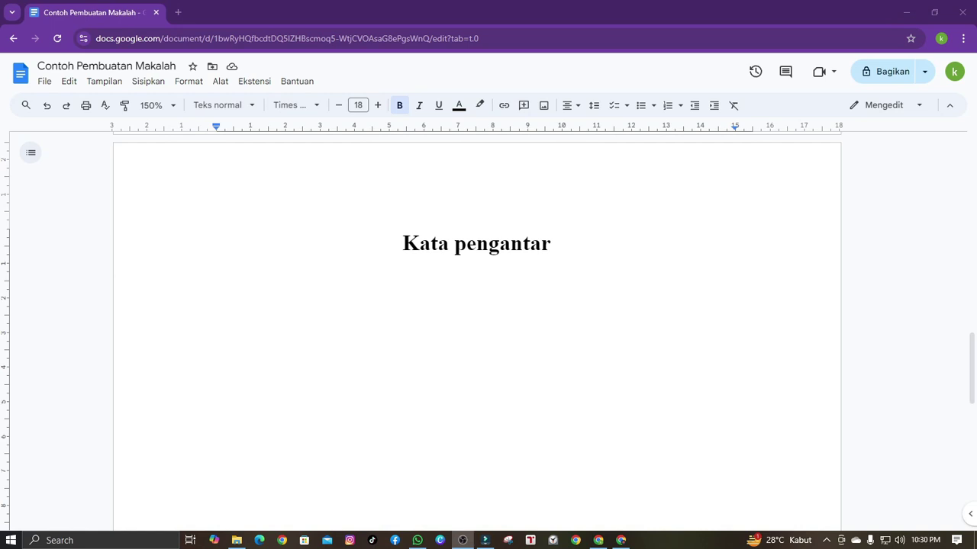
Show the document's outline and tabs alongside the "Kata pengantar" page
left_click(613, 253)
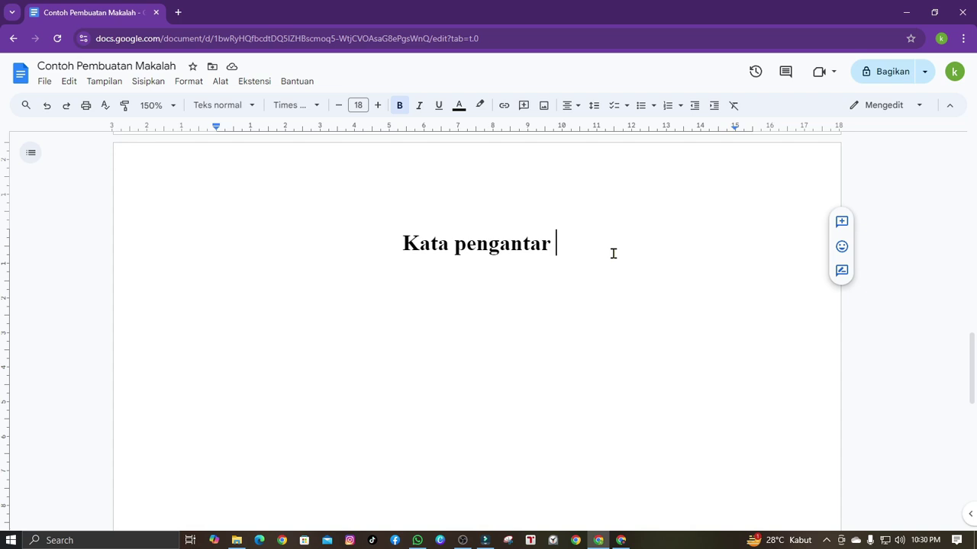
scroll(612, 253, "up", 3)
scroll(615, 255, "down", 2)
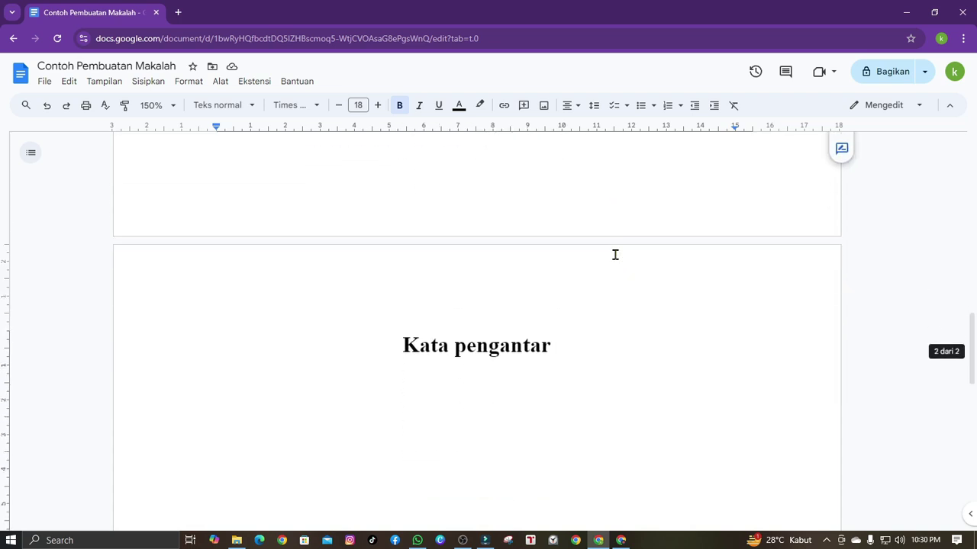
scroll(615, 256, "down", 1)
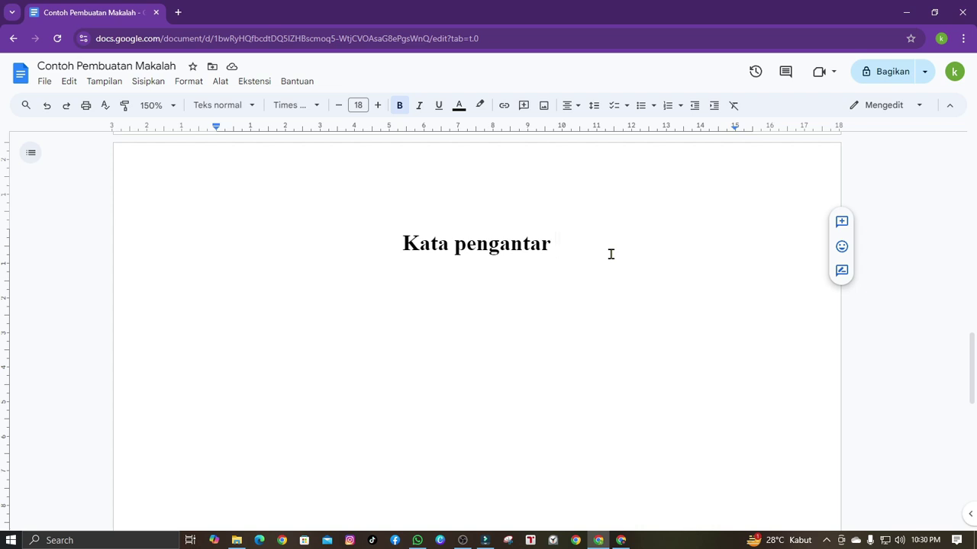
left_click(33, 160)
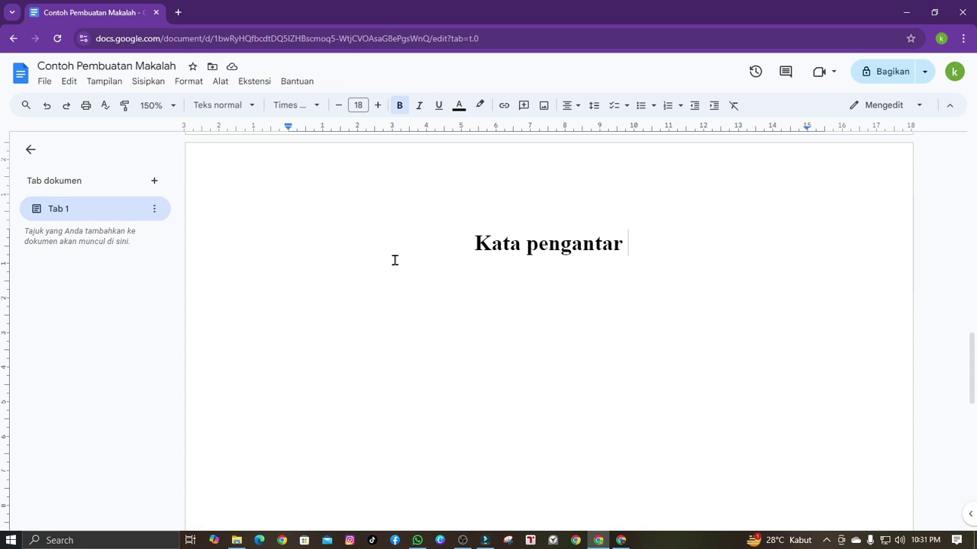
Update the "Tajuk 1" style to match the "Kata pengantar" title, and start a new line below it
left_click(442, 272)
scroll(575, 307, "up", 1)
scroll(592, 332, "down", 1)
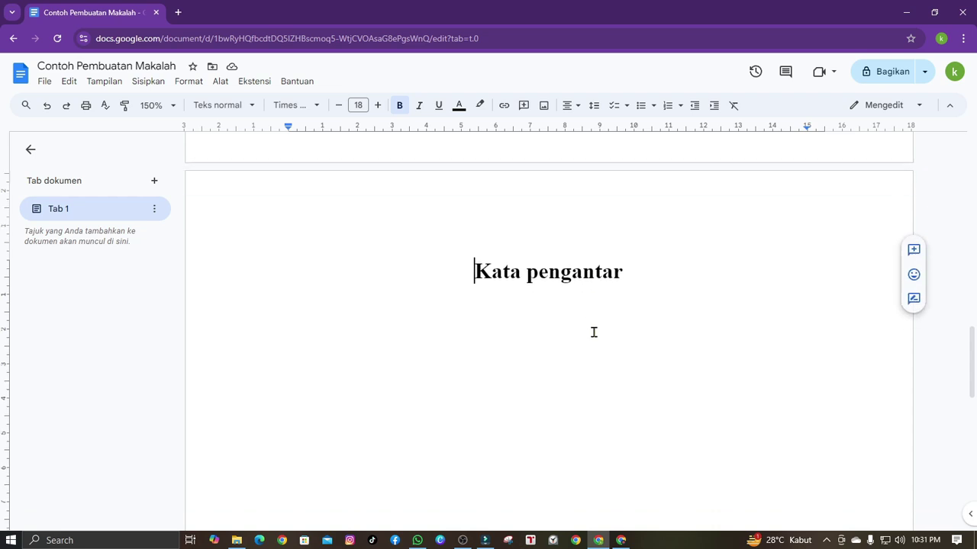
left_click(594, 333)
left_click_drag(469, 281, 704, 275)
left_click(650, 359)
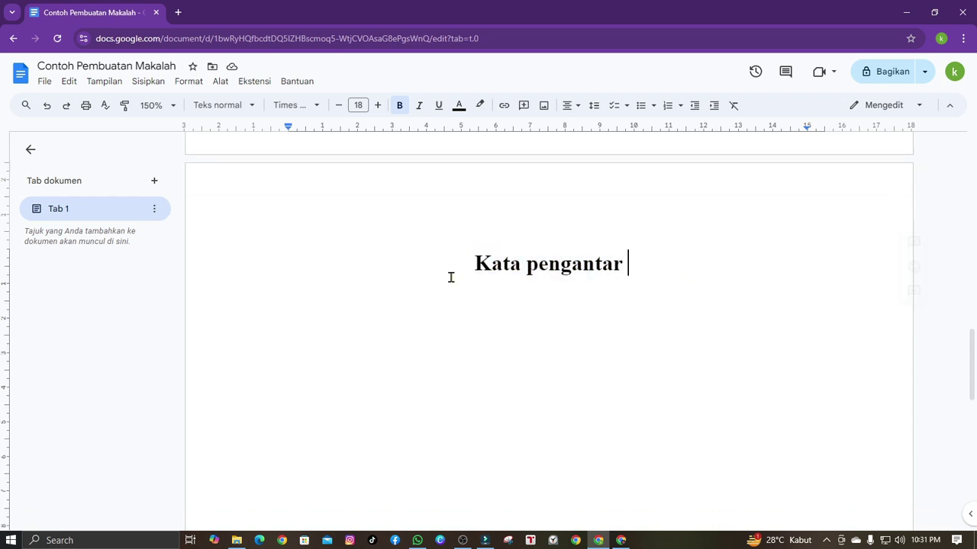
left_click(451, 275)
left_click_drag(466, 262, 744, 275)
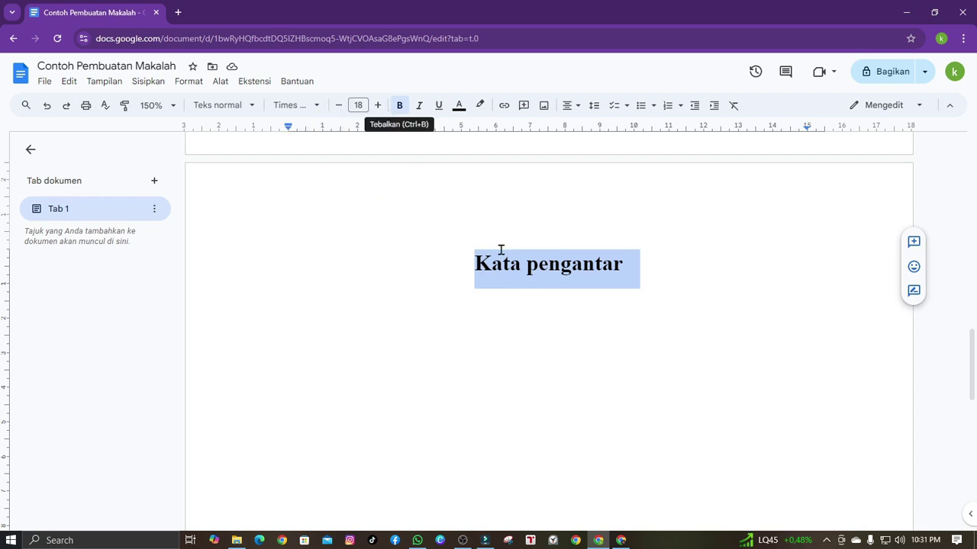
left_click(190, 82)
mouse_move(196, 124)
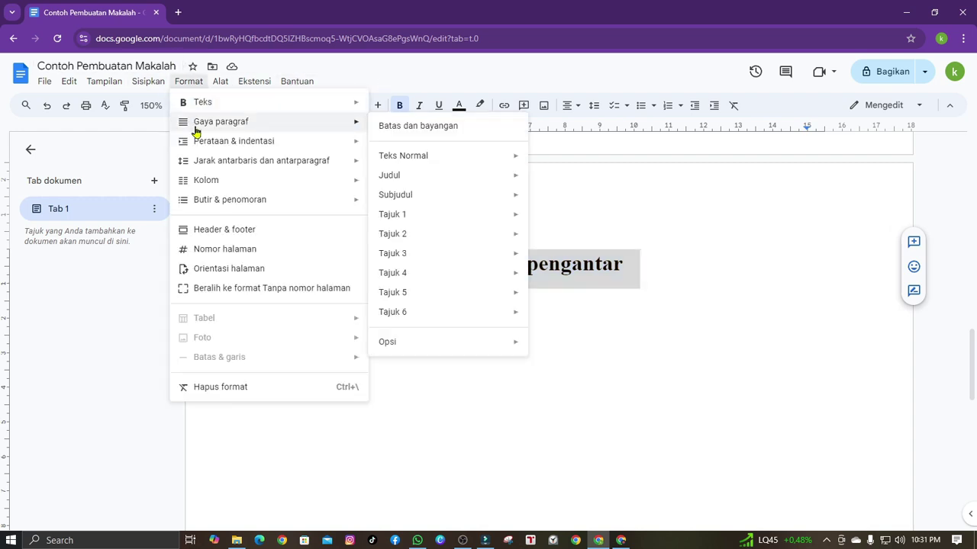
mouse_move(412, 219)
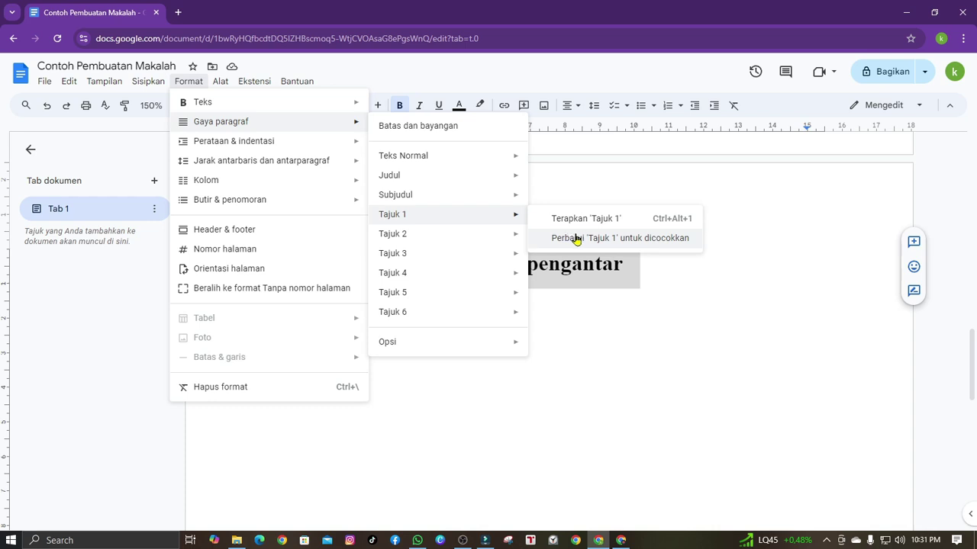
left_click(667, 244)
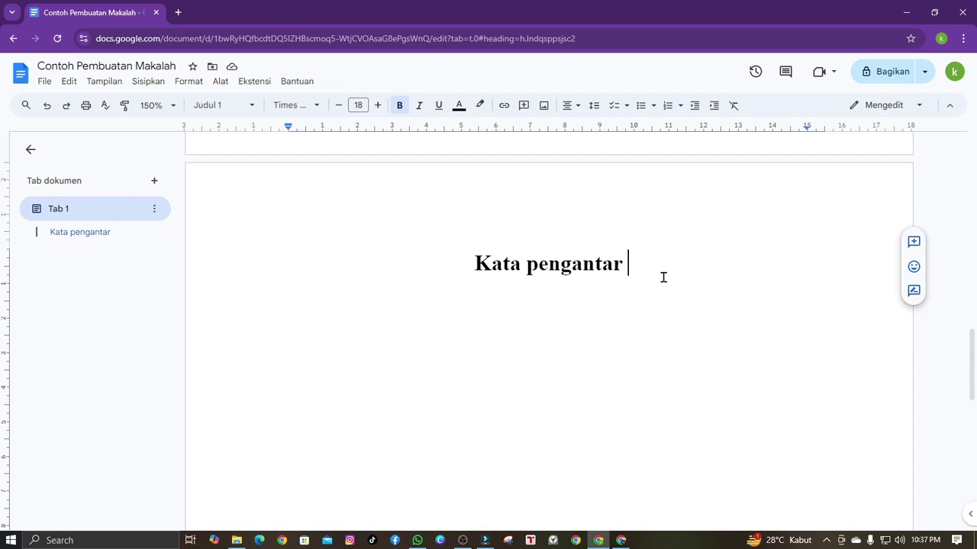
key("Return")
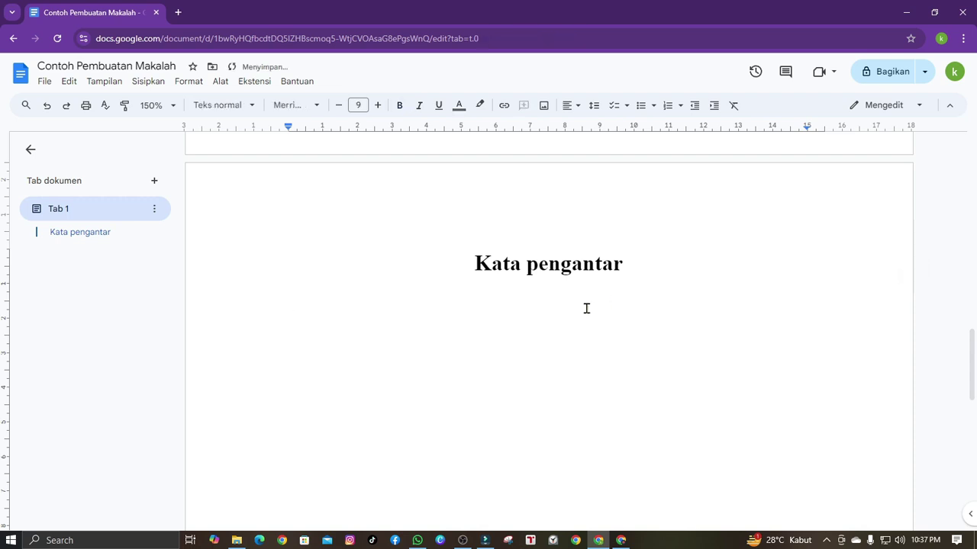
Try pasting the copied foreword text with its original formatting below the title, and undo the paste
right_click(338, 303)
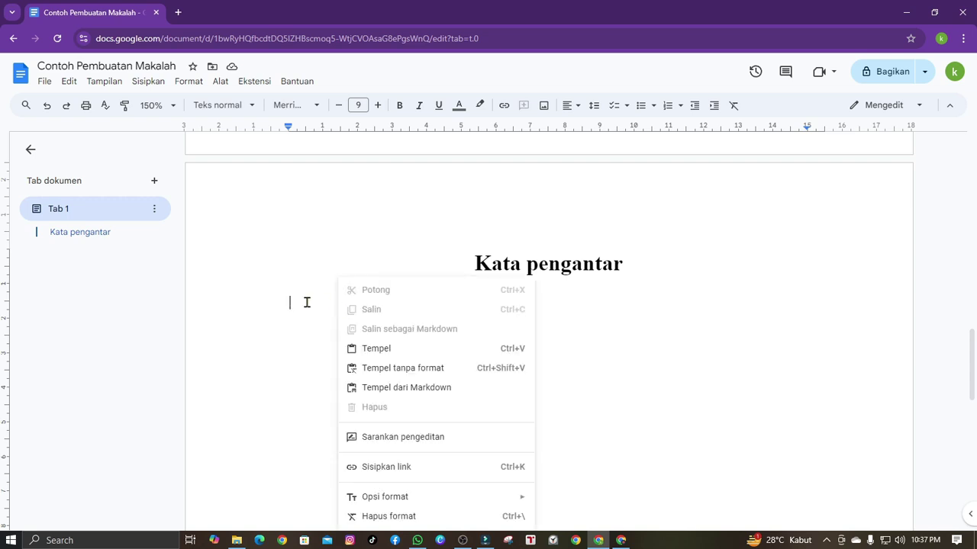
left_click(370, 349)
scroll(427, 340, "up", 7)
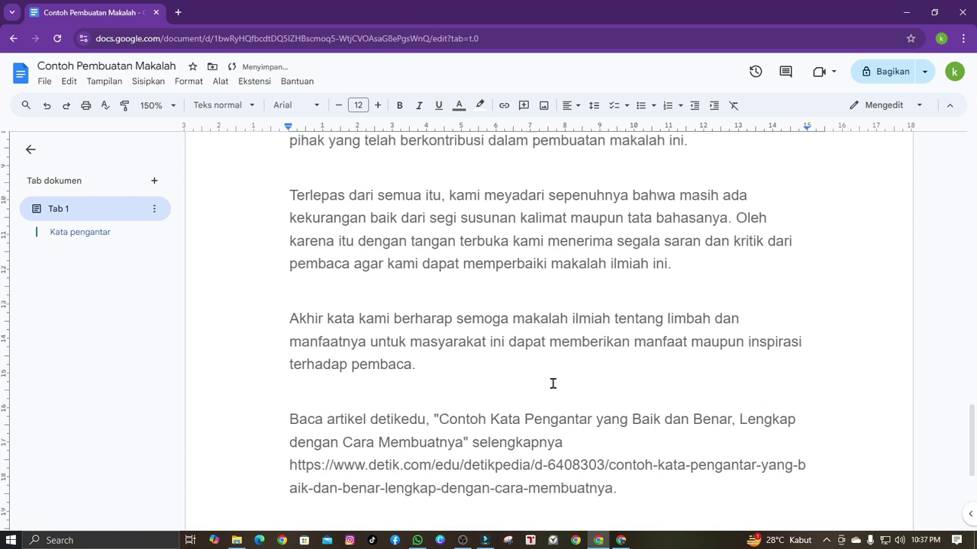
scroll(572, 382, "down", 1)
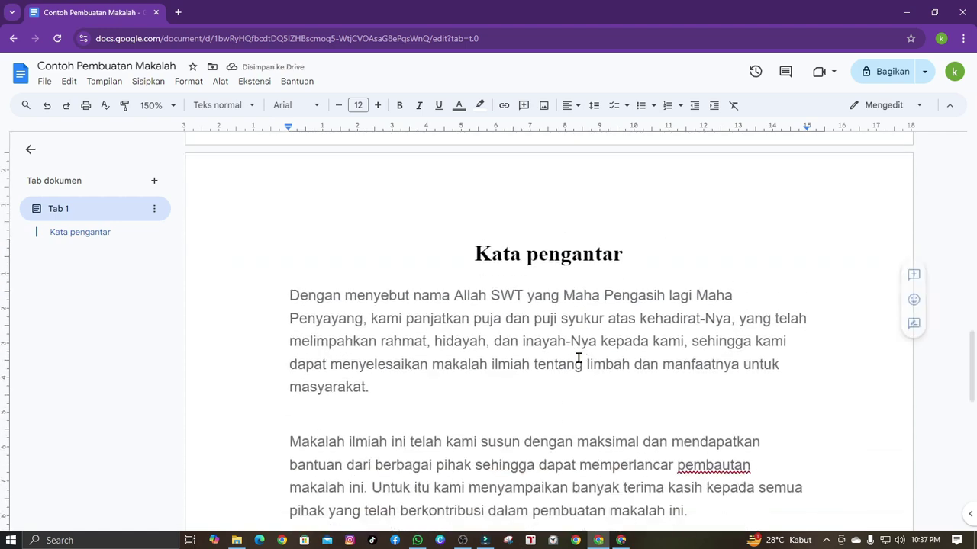
scroll(578, 363, "up", 2)
scroll(578, 355, "down", 2)
left_click(582, 343)
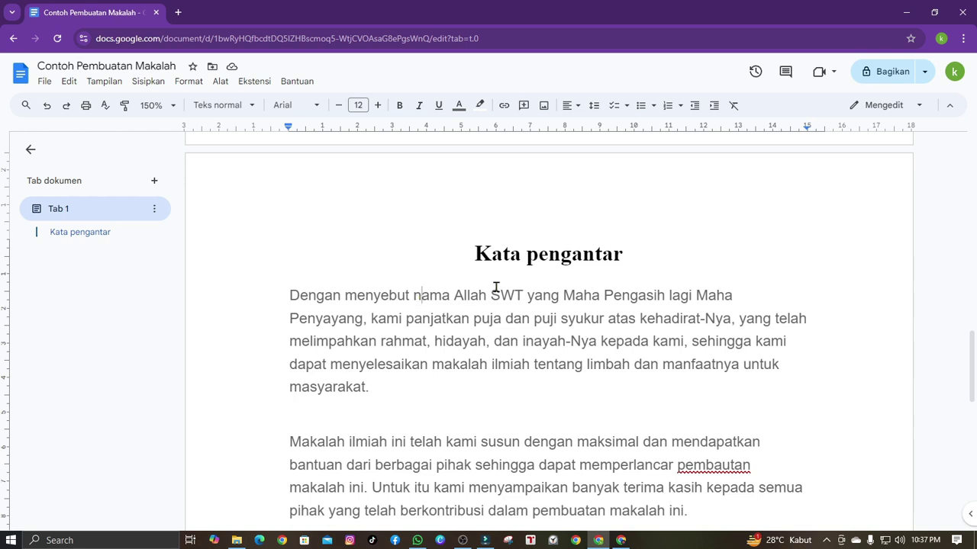
left_click(718, 341)
left_click(46, 107)
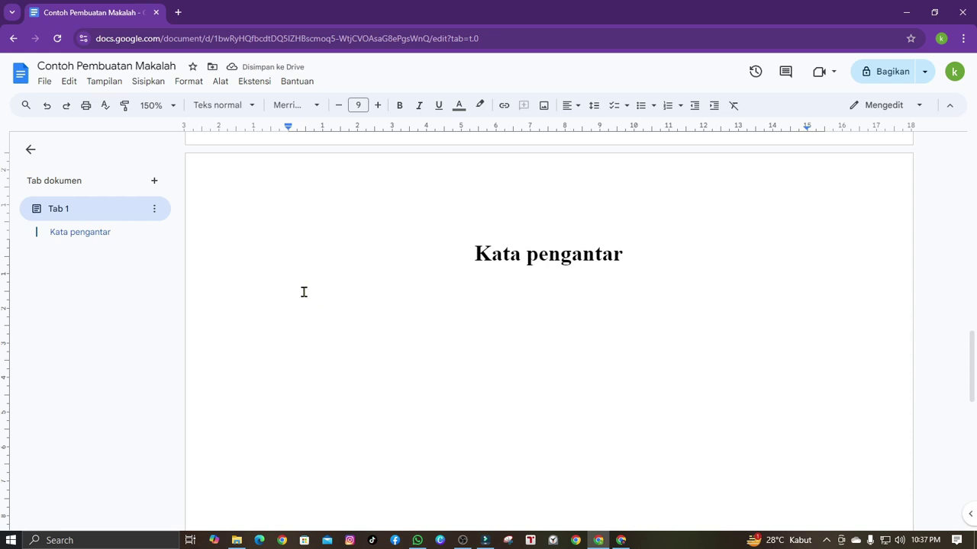
Format the empty line below the title in Times New Roman size 12, with 1.5 line spacing and 0 pt before the paragraph
left_click(320, 110)
left_click(327, 178)
left_click(594, 106)
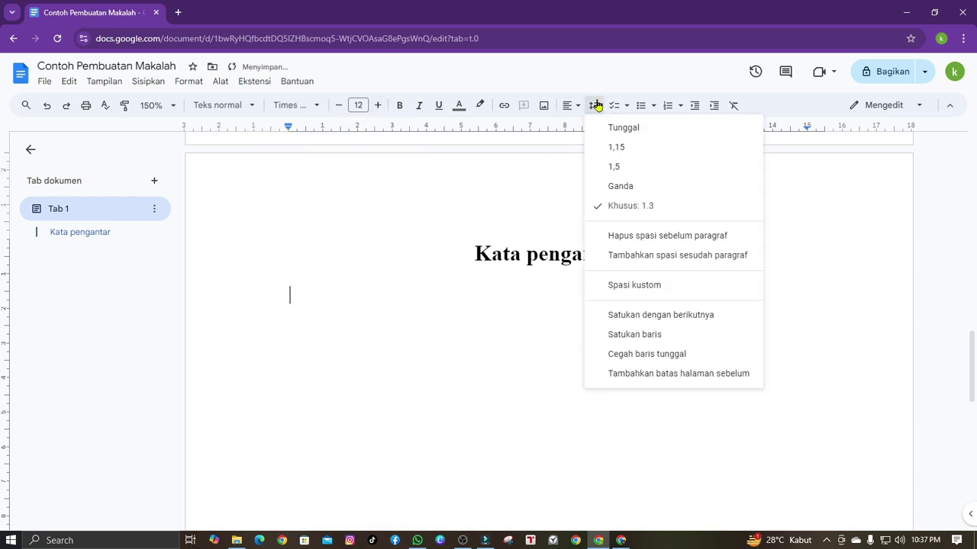
left_click(639, 294)
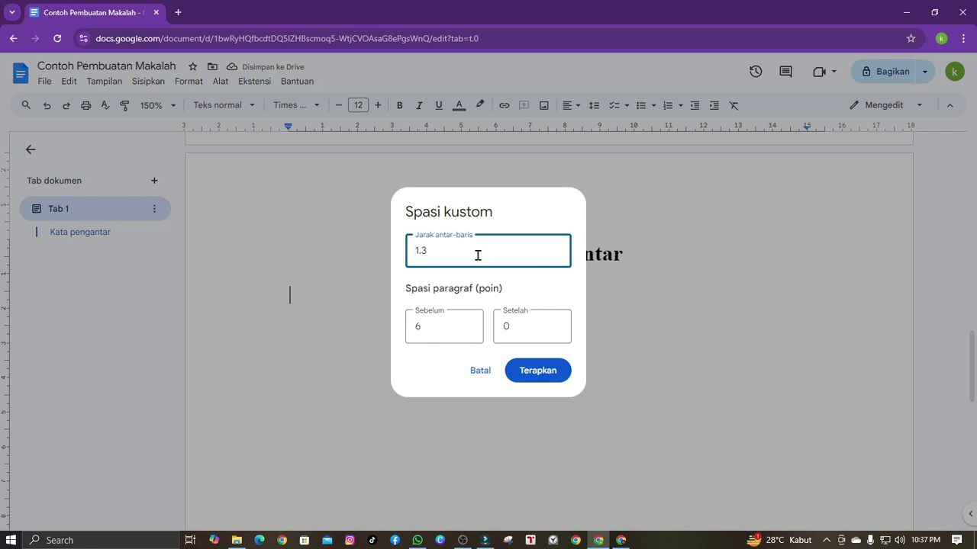
type("1.5")
left_click_drag(470, 317, 362, 332)
type("0")
left_click(538, 371)
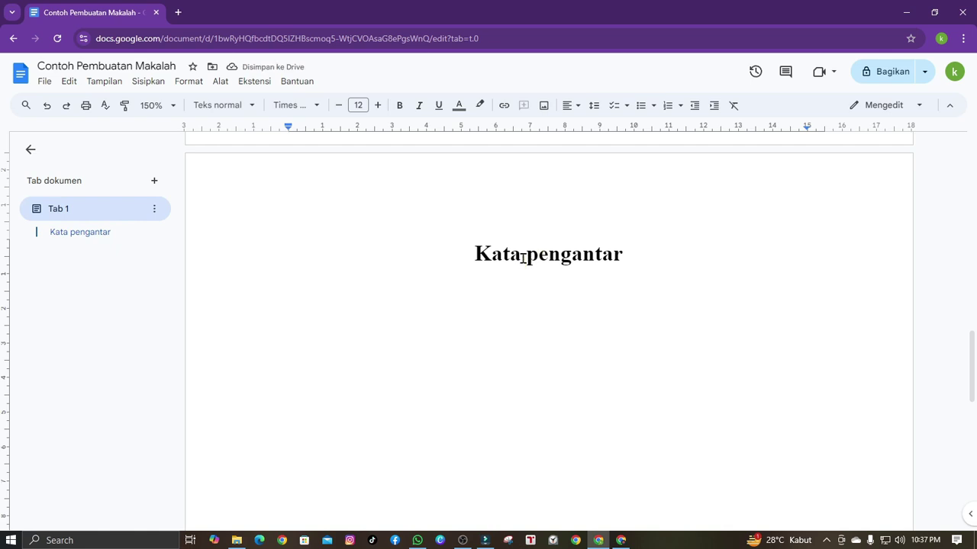
Justify the body paragraph below the title and set its text colour to black
left_click(571, 107)
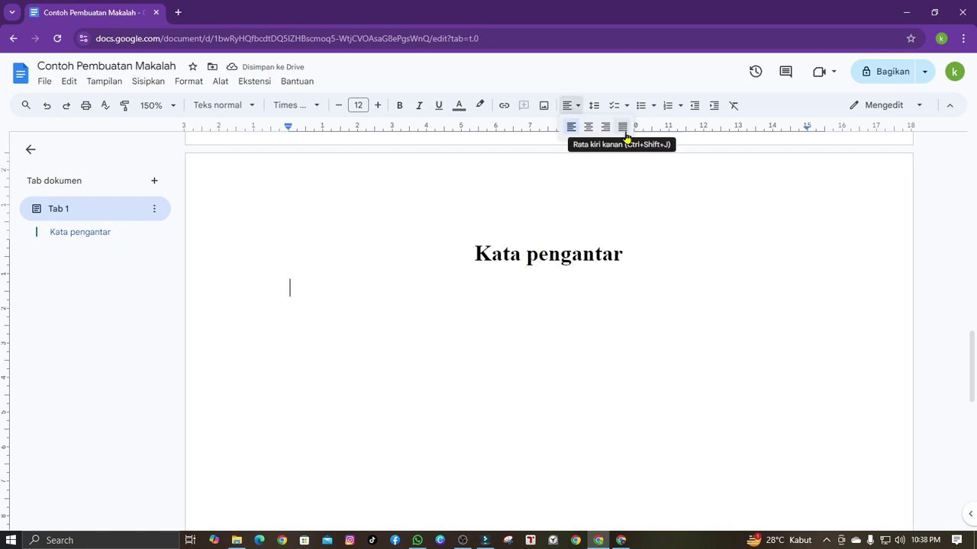
left_click(570, 110)
left_click(571, 110)
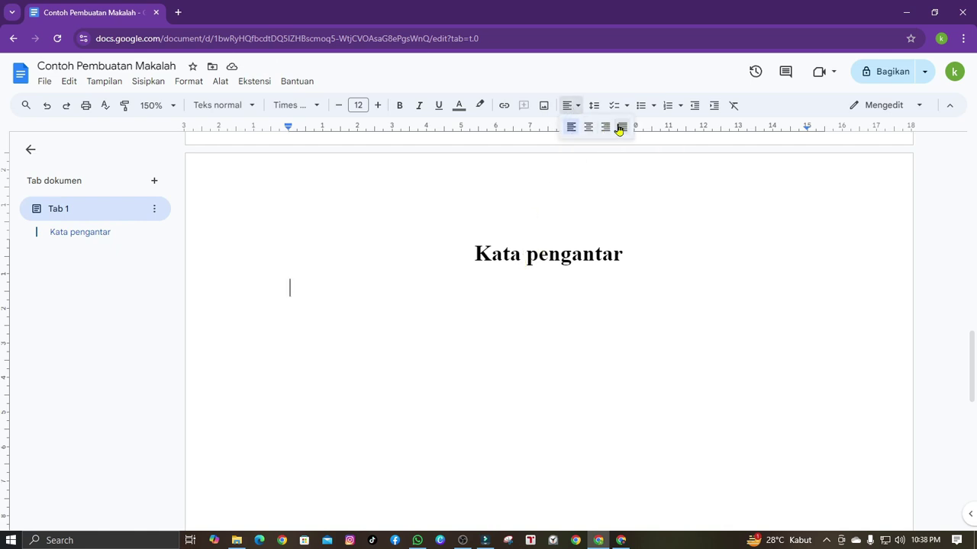
left_click(620, 127)
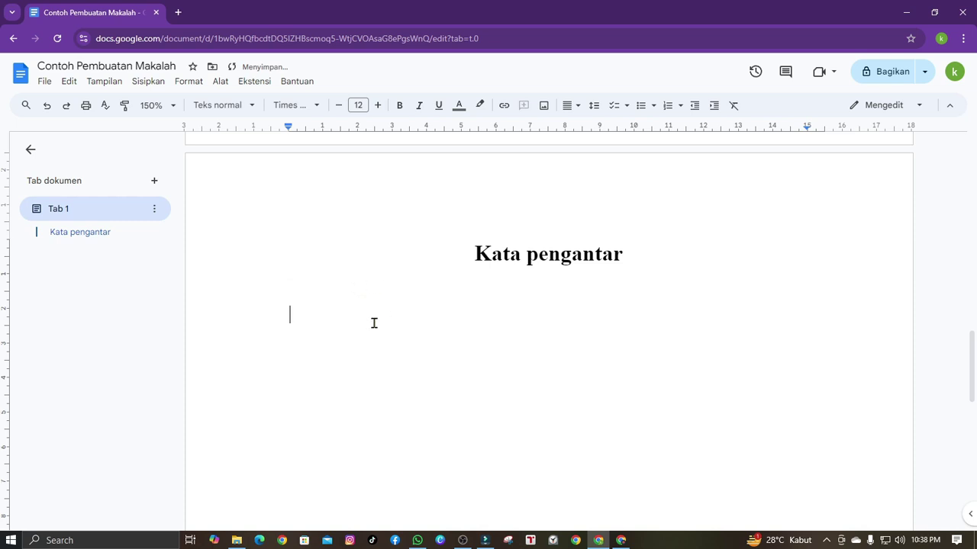
left_click(460, 107)
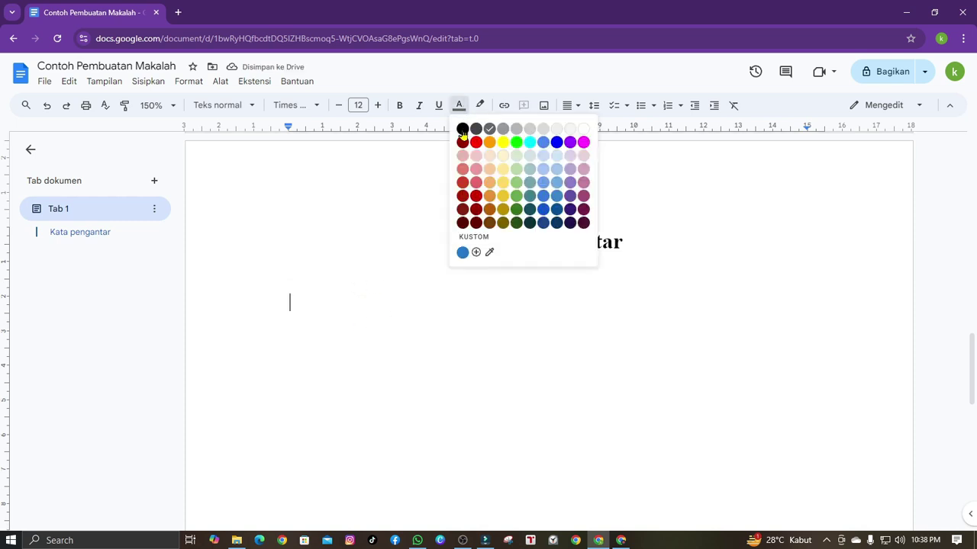
left_click(462, 130)
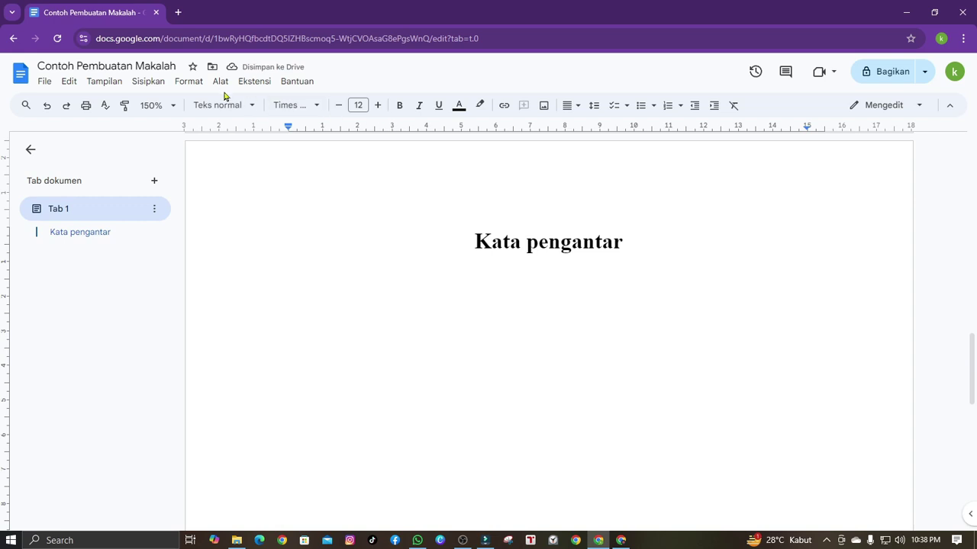
Update the "Teks normal" style to match the formatting of the current body paragraph
left_click(191, 82)
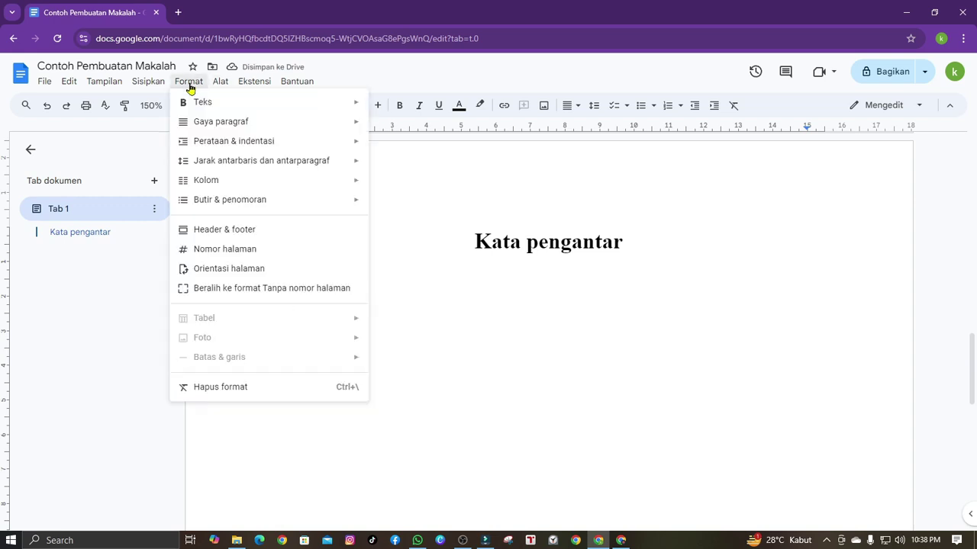
mouse_move(188, 124)
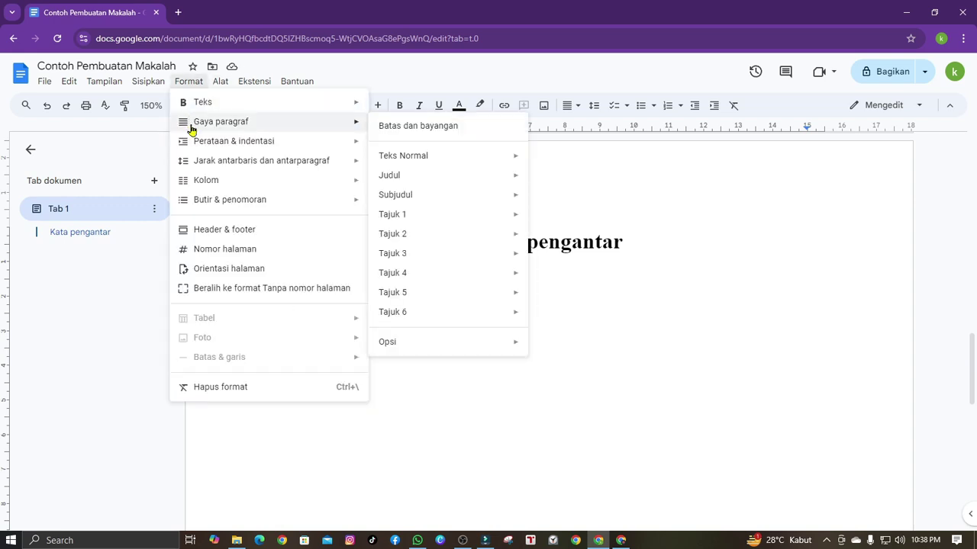
mouse_move(418, 159)
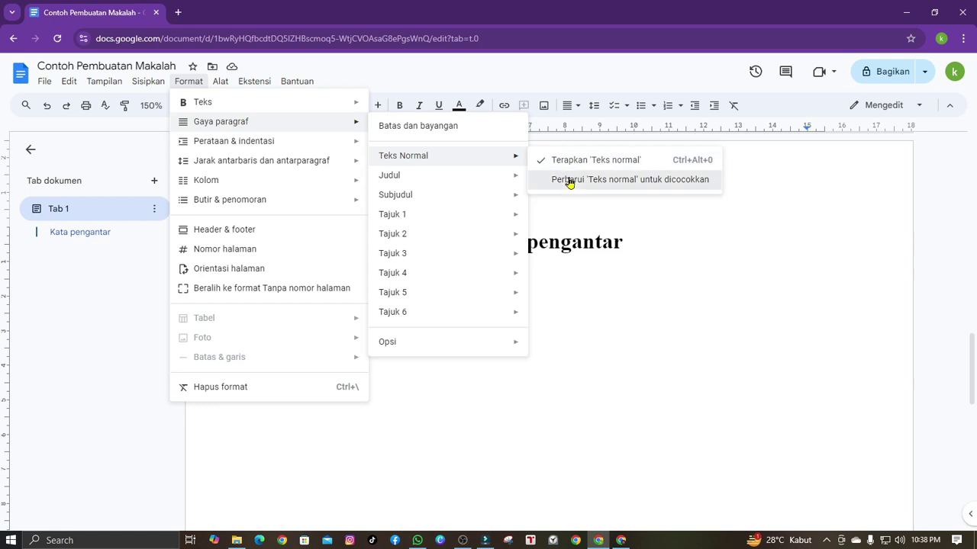
left_click(595, 179)
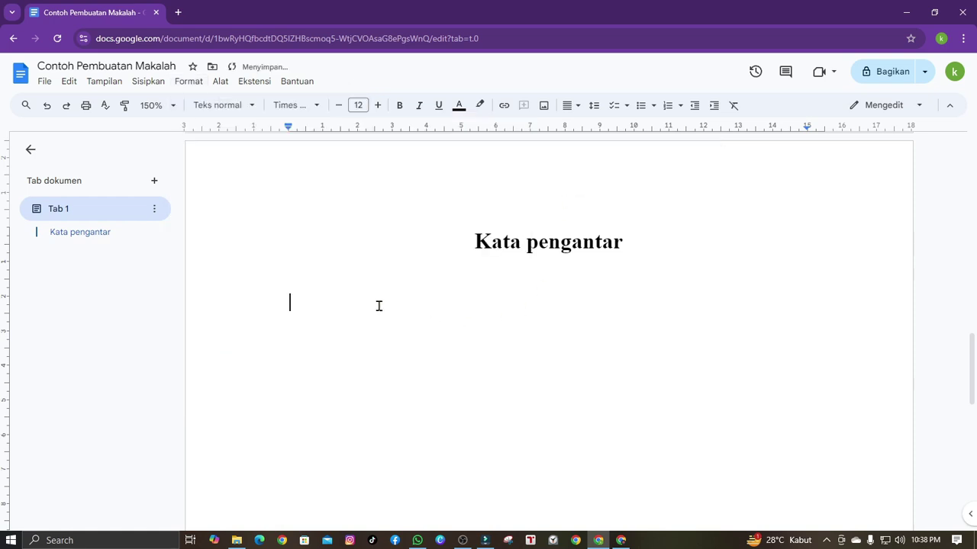
Paste the copied foreword text without its source formatting below the title and look it over
right_click(308, 305)
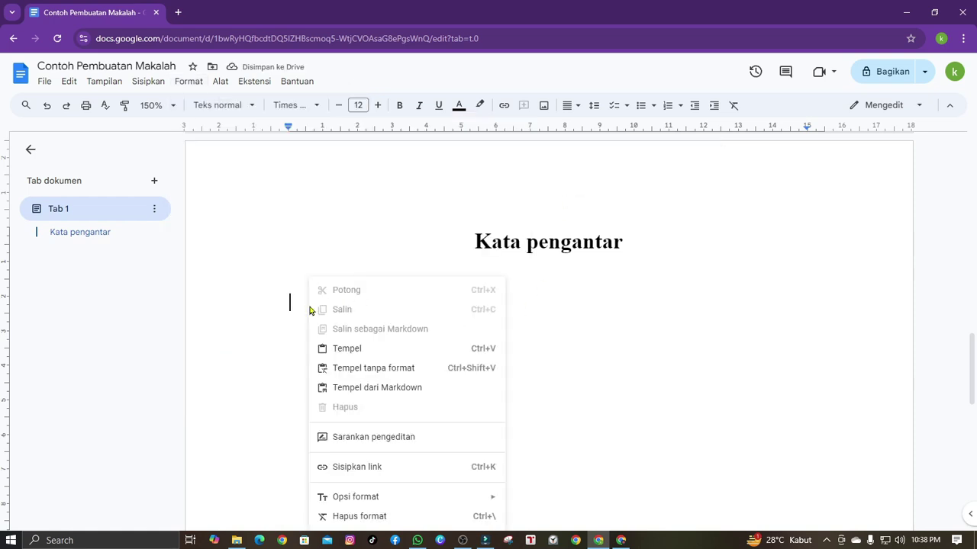
left_click(360, 373)
scroll(699, 277, "up", 3)
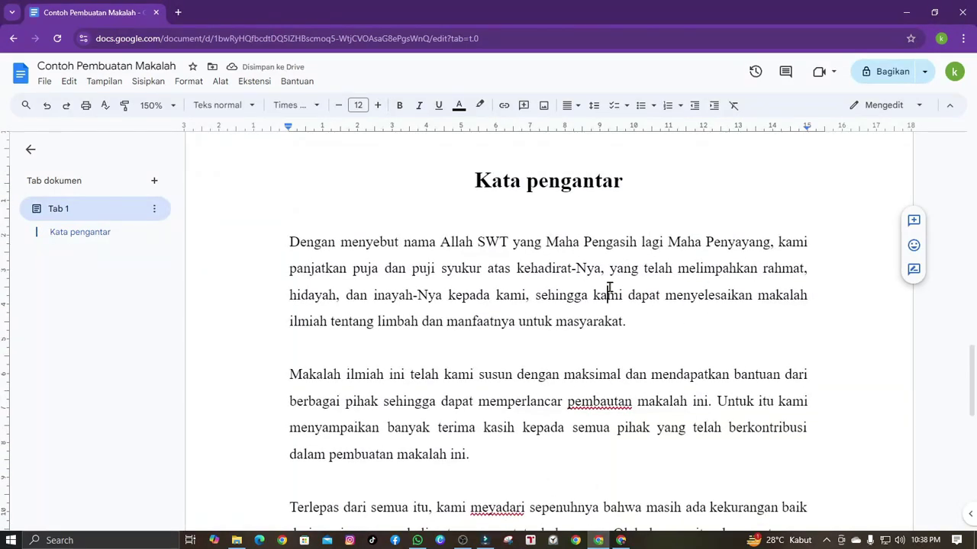
scroll(650, 268, "up", 1)
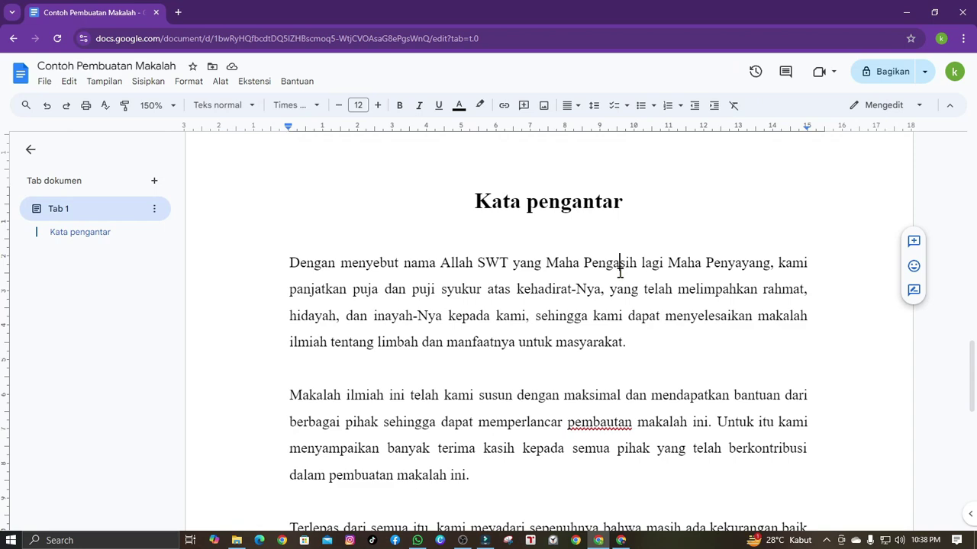
scroll(682, 377, "down", 1)
scroll(683, 377, "down", 4)
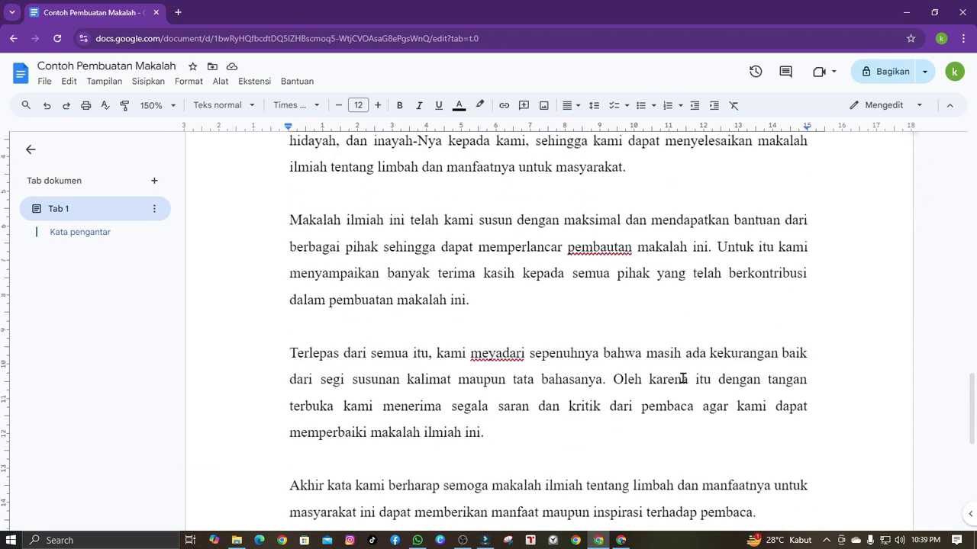
Check the spelling suggestions for the flagged words "pembautan" and "meyadari" in the foreword
scroll(626, 318, "up", 3)
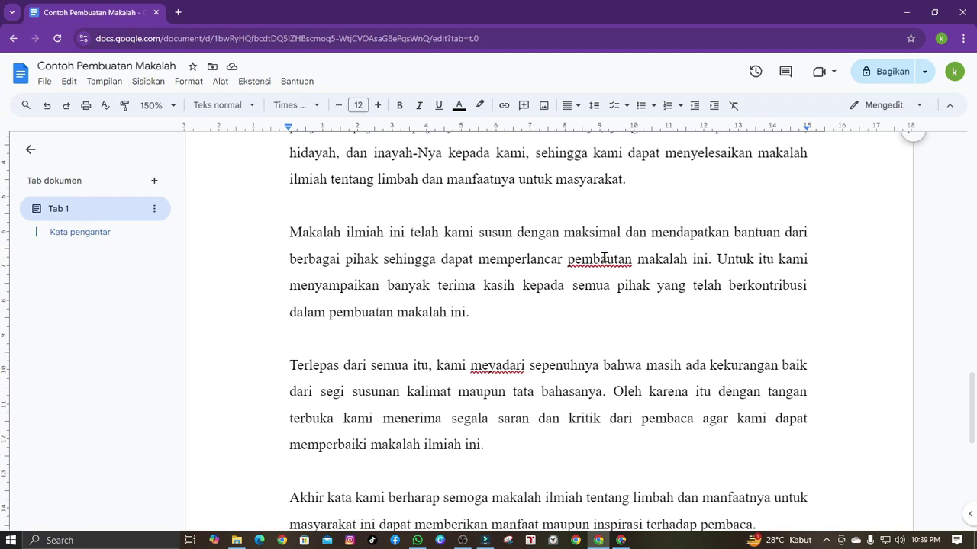
left_click(605, 258)
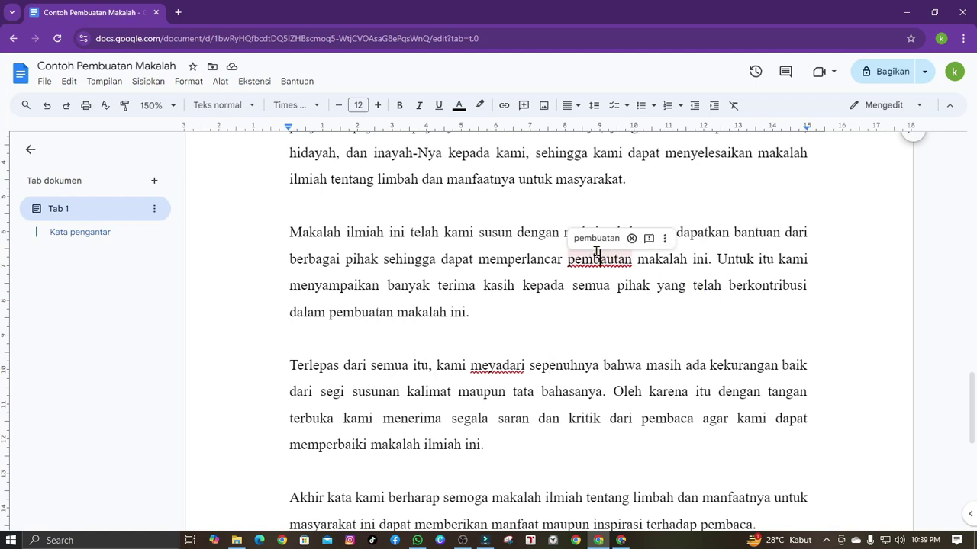
left_click(501, 365)
left_click(765, 262)
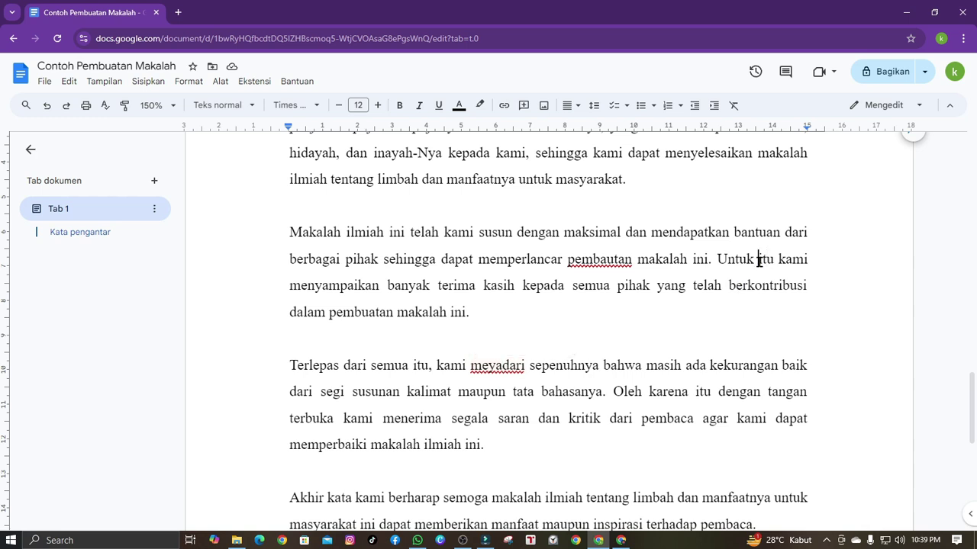
Run the spelling check, correcting "meyadari" to "menyadari", "X II" to "XII" and "pembautan" to "pembuatan", and ignoring "MIPA"
left_click(105, 106)
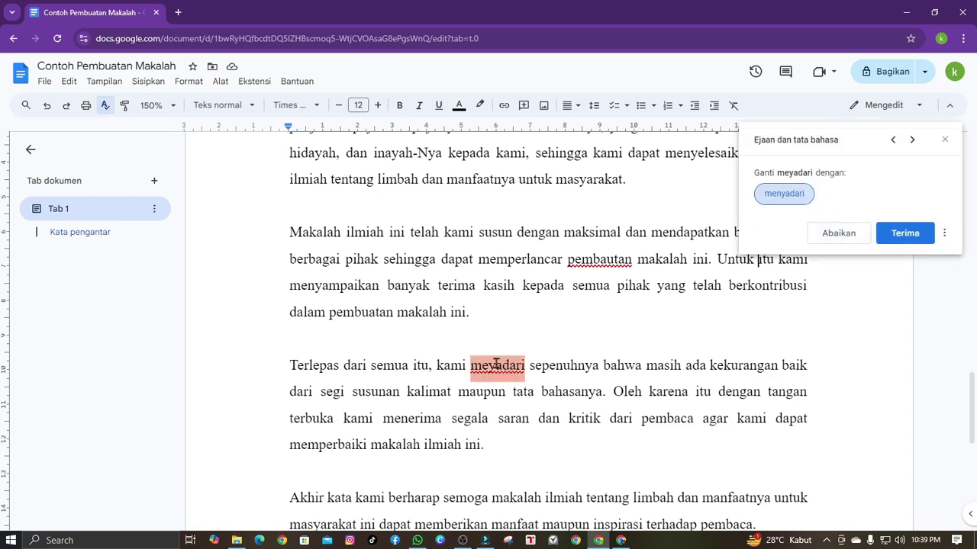
left_click(921, 233)
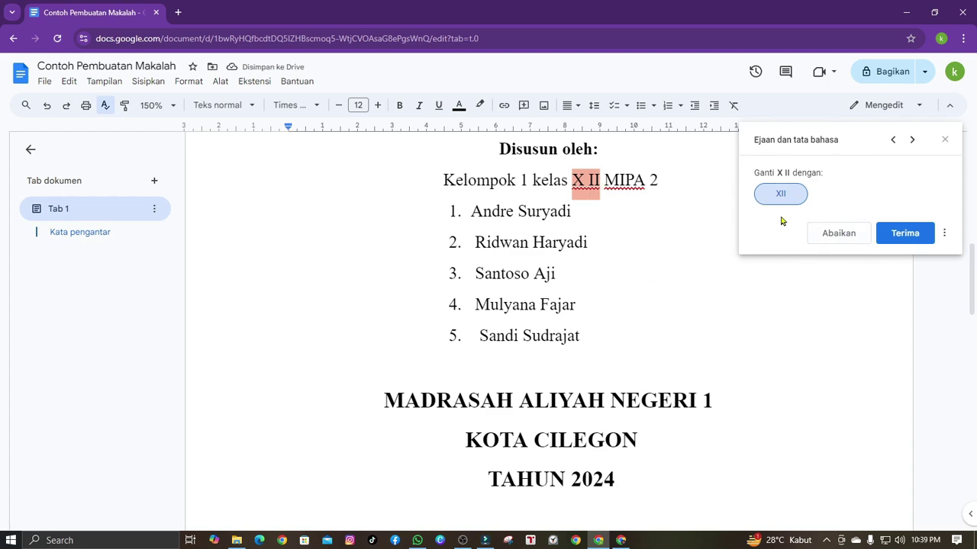
left_click(915, 238)
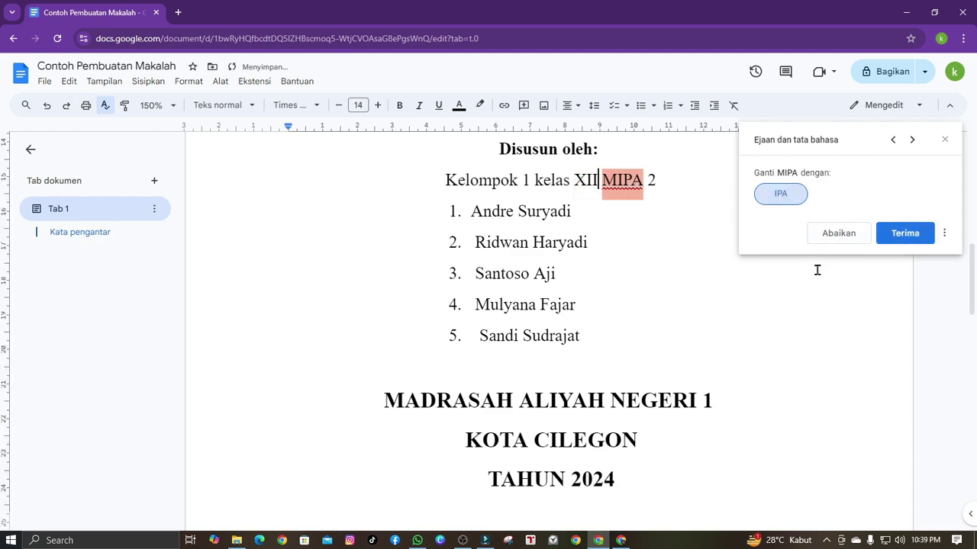
scroll(700, 321, "down", 8)
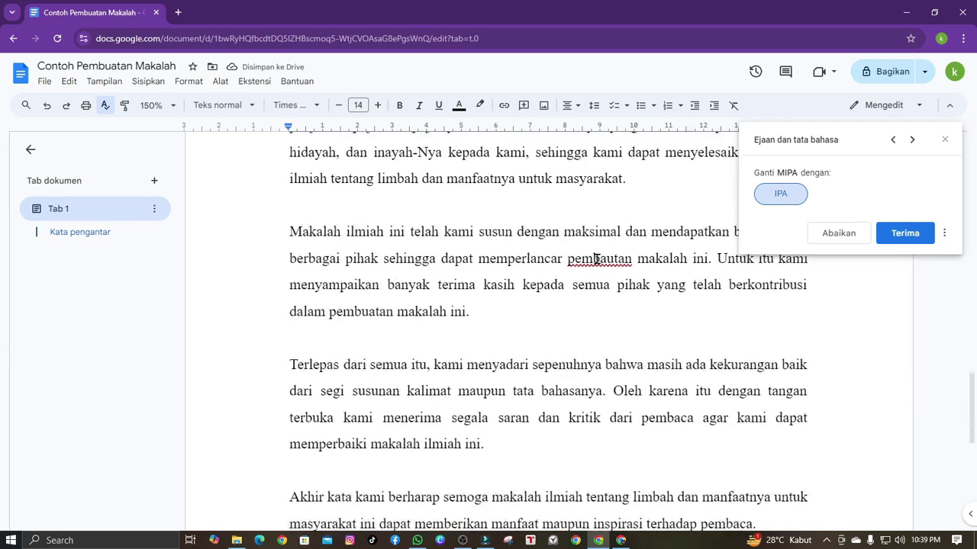
left_click(844, 235)
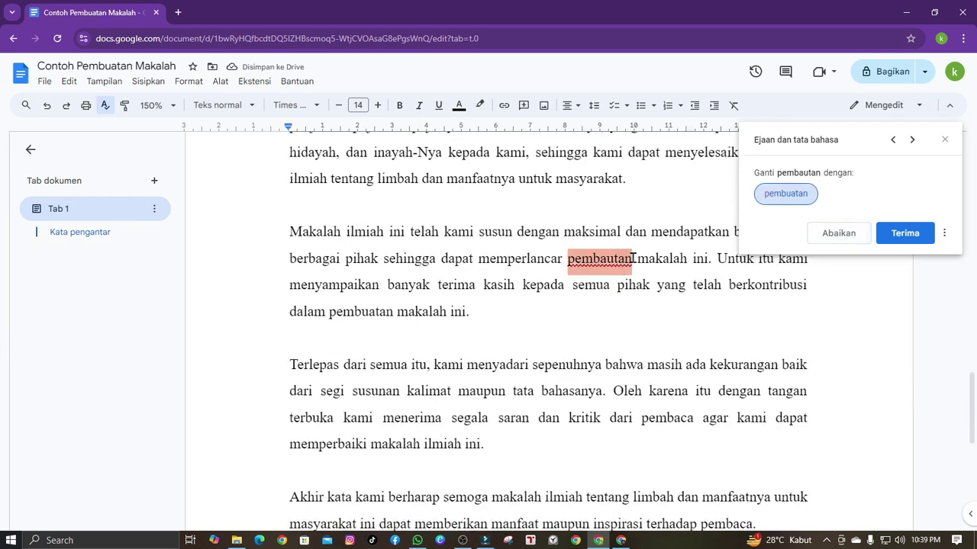
left_click(882, 233)
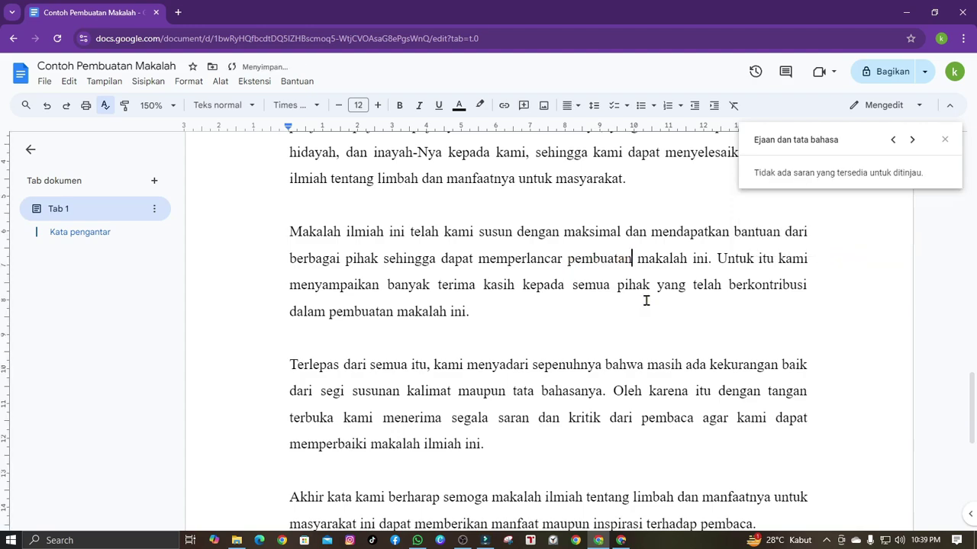
Start a new paragraph below the last foreword paragraph and set its first-line indent to about 10 cm
scroll(646, 299, "up", 2)
scroll(645, 299, "down", 4)
scroll(646, 299, "up", 3)
scroll(660, 297, "up", 3)
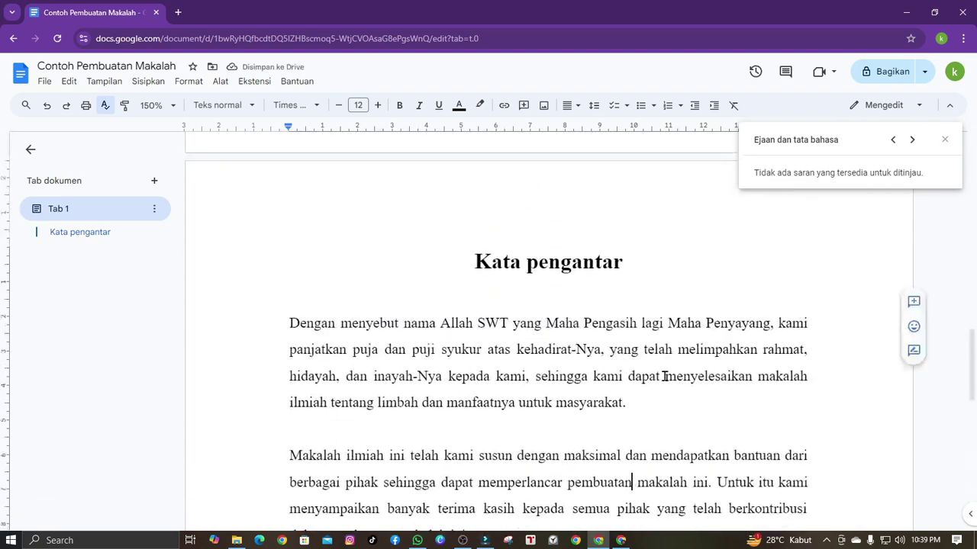
scroll(670, 388, "down", 6)
left_click(785, 313)
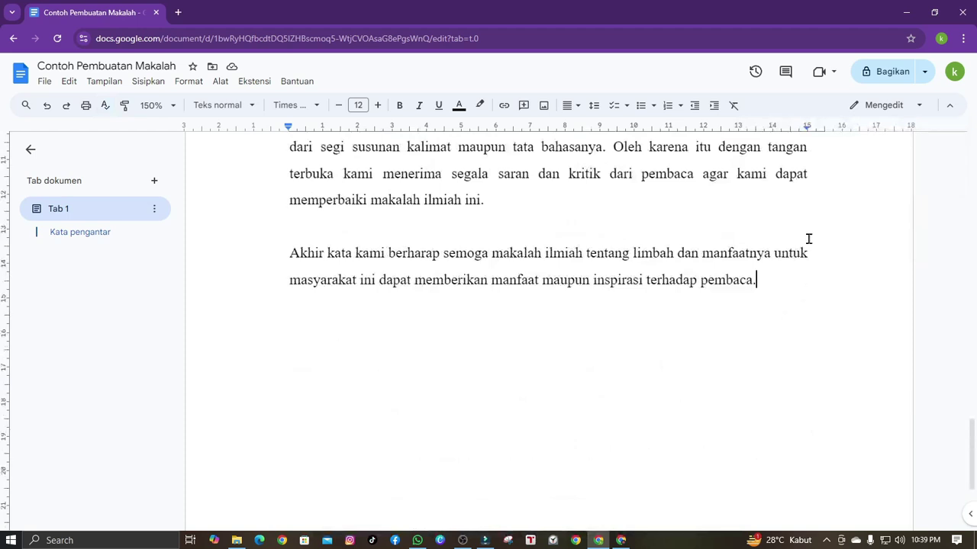
key("Return")
mouse_move(288, 128)
left_mouse_down()
mouse_move(656, 134)
mouse_move(634, 146)
left_mouse_up()
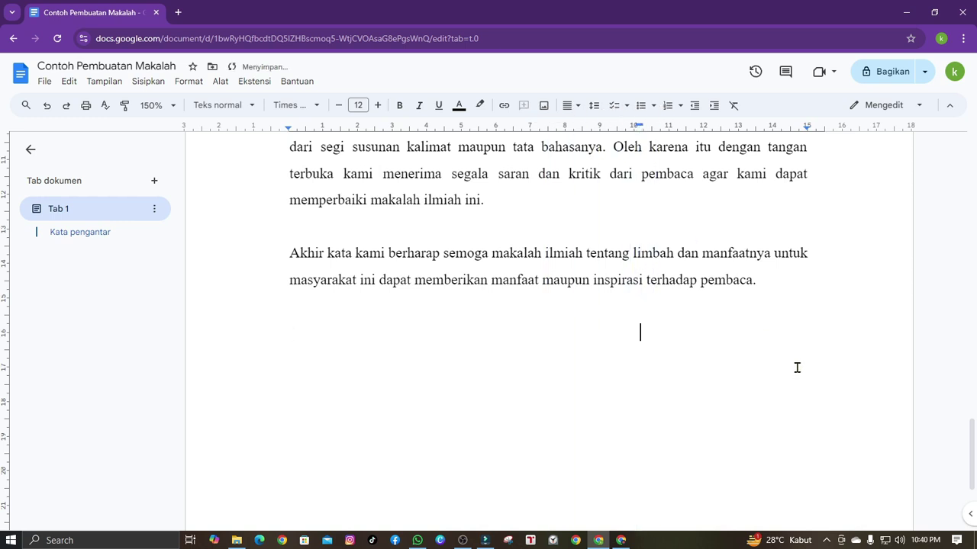
Enter the place-and-date line "Cilegon, November 2024" and the signature line "Penulis." below it
type("Penu")
key("BackSpace")
key("BackSpace")
key("BackSpace")
key("BackSpace")
type("Cilegon,")
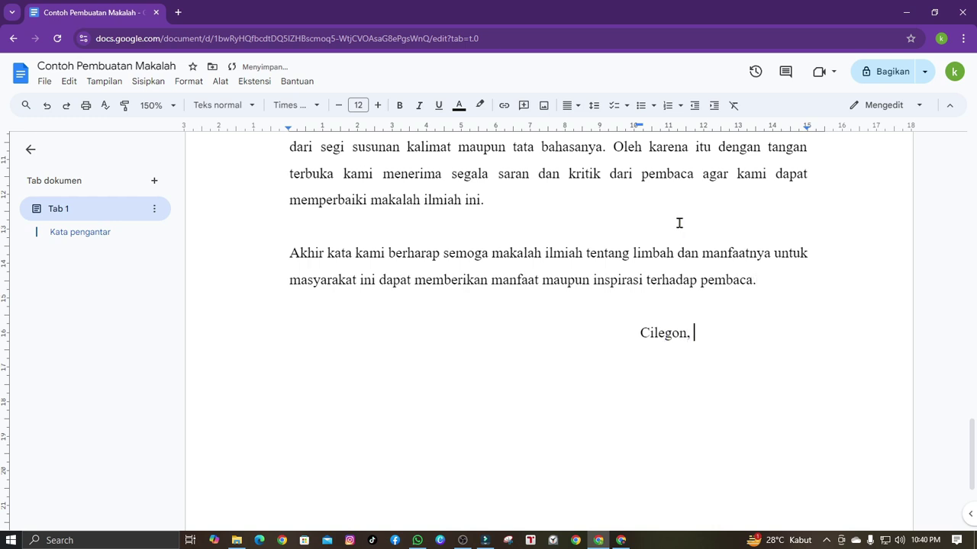
type(" Okt")
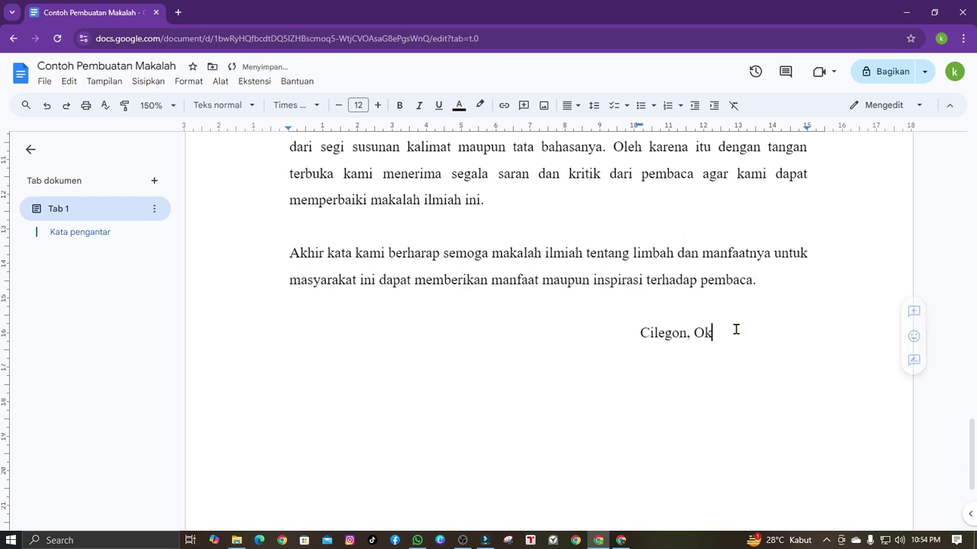
key("BackSpace")
key("BackSpace")
key("BackSpace")
type("Nov")
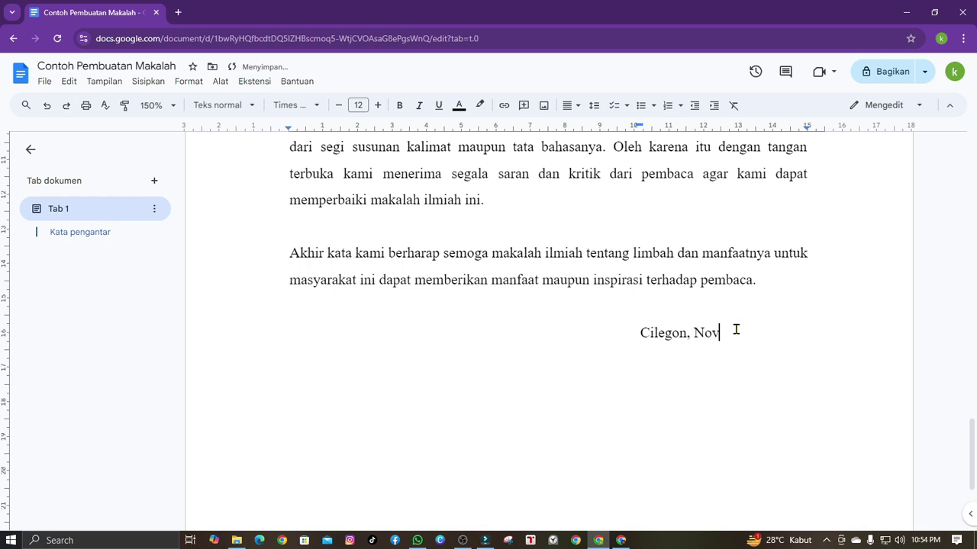
type("ember 2024")
key("Return")
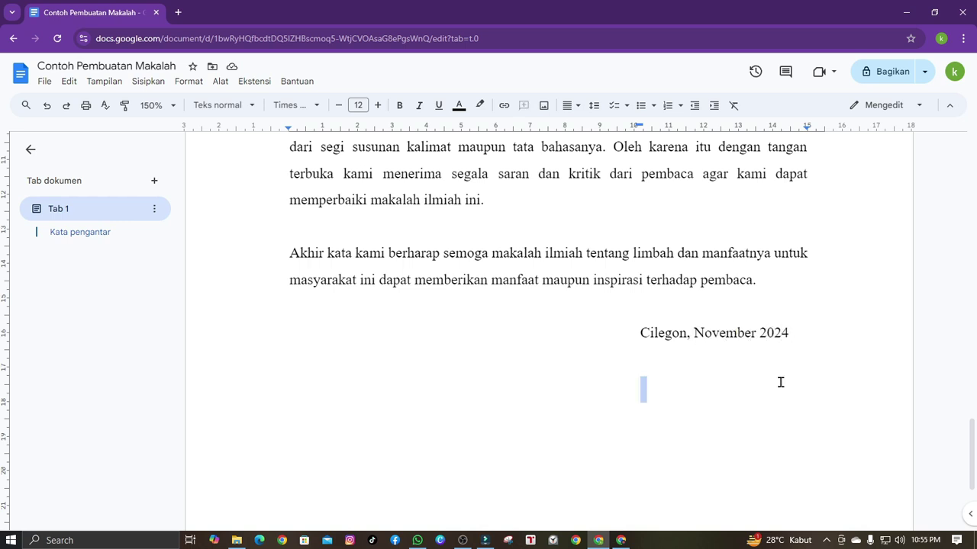
type("Penulis.")
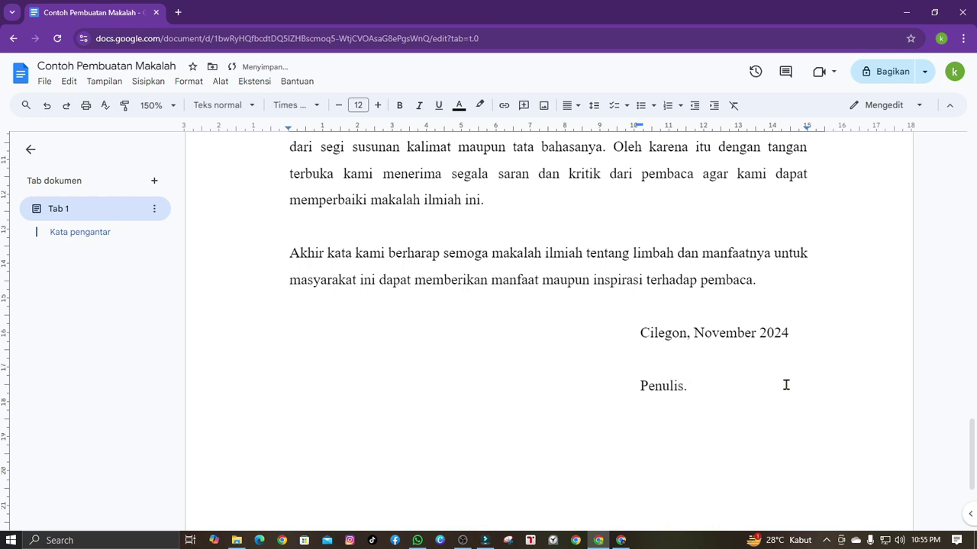
View the sample table of contents in the image contoh-daftar-isi.png and return to the document
scroll(708, 371, "down", 1)
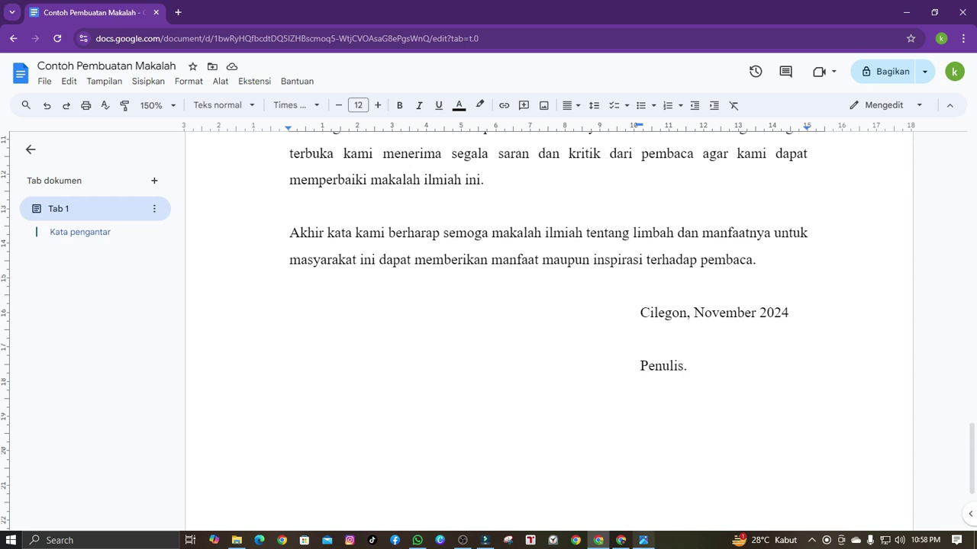
left_click(644, 540)
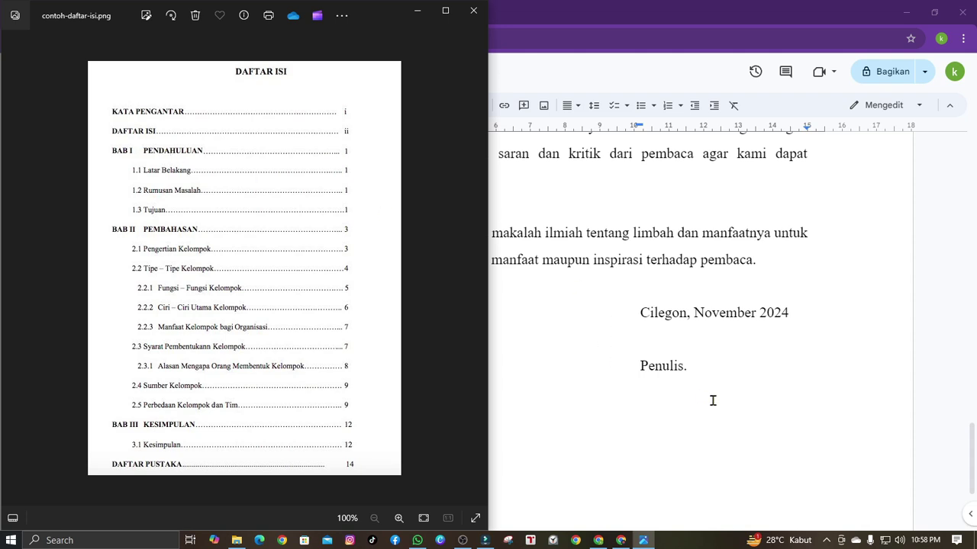
left_click(744, 385)
scroll(744, 366, "down", 1)
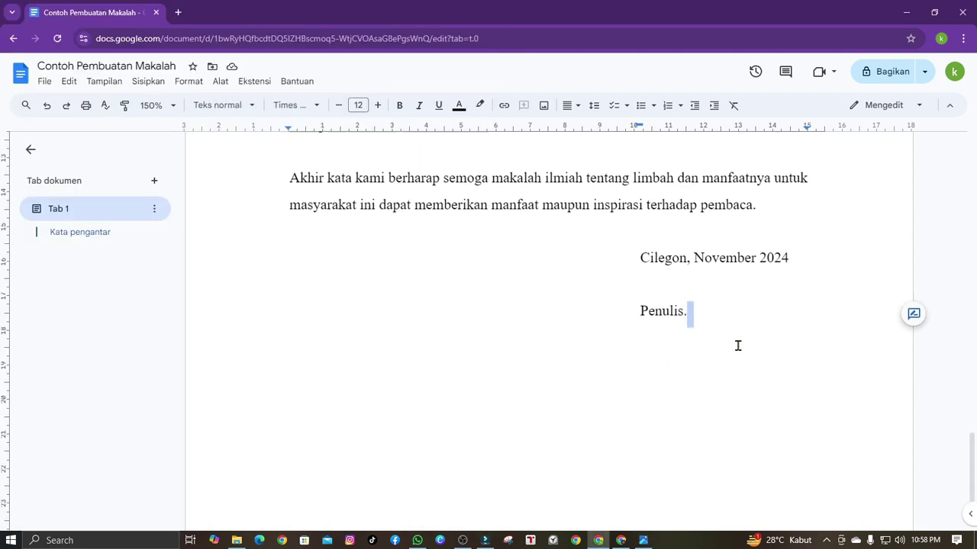
scroll(737, 344, "up", 1)
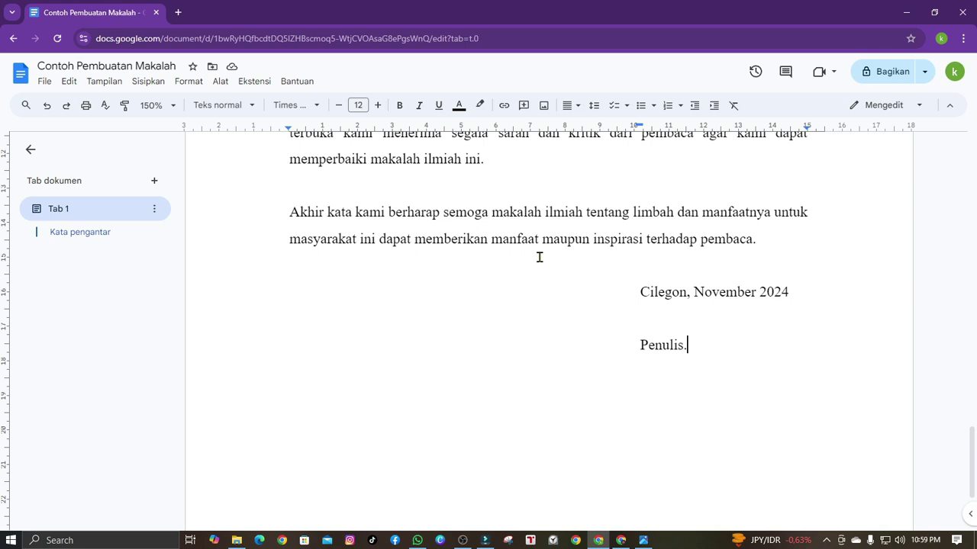
Add an empty line below "Penulis." and remove its first-line indent
left_click(684, 354)
scroll(719, 364, "down", 2)
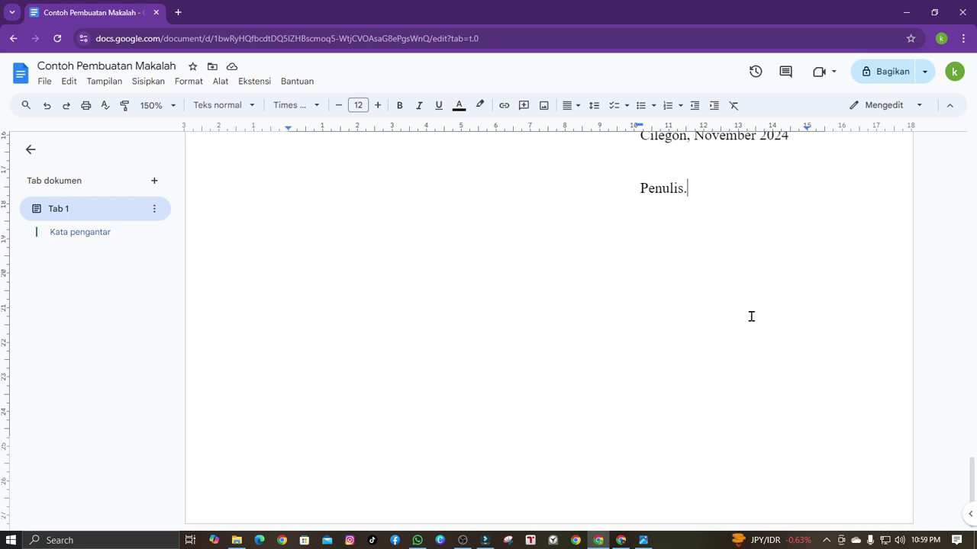
key("Return")
key("ctrl+l")
key("BackSpace")
key("Return")
key("Return")
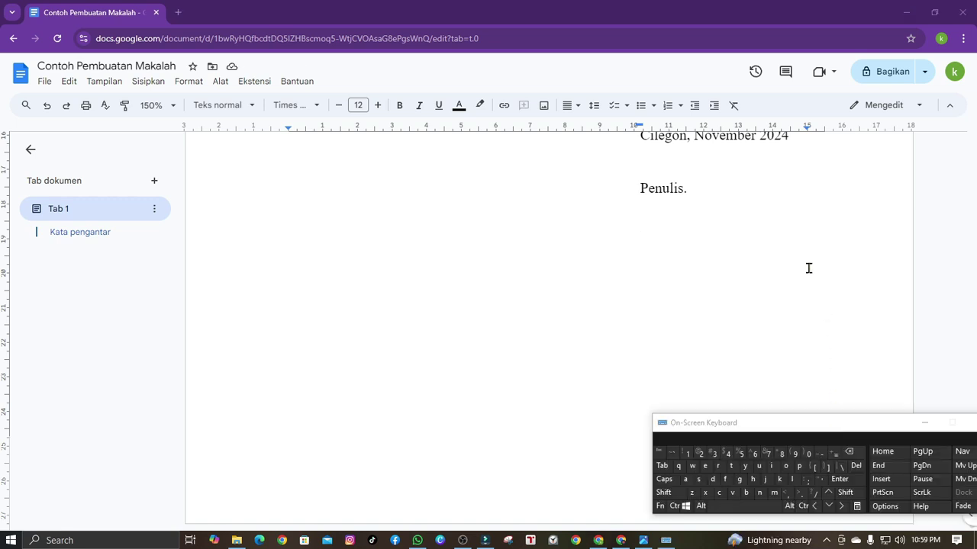
double_click(801, 246)
left_click(764, 214)
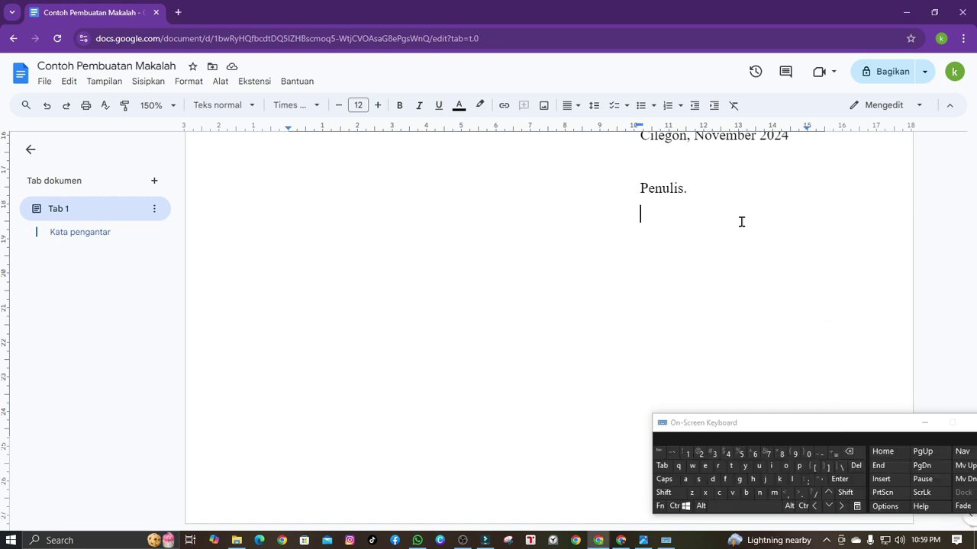
left_click(849, 453)
left_click(848, 452)
left_click(470, 201)
scroll(543, 272, "up", 4)
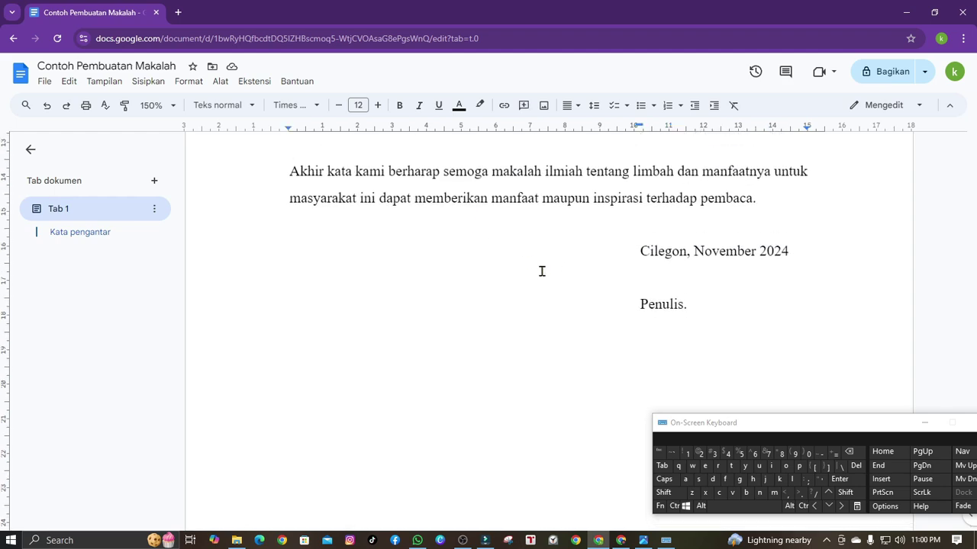
scroll(538, 333, "down", 2)
left_click(482, 383)
double_click(491, 356)
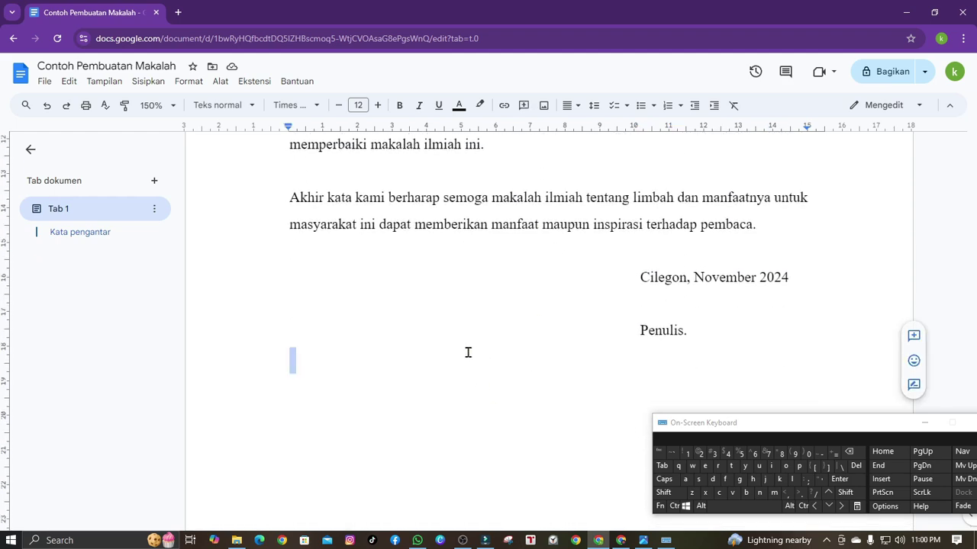
scroll(456, 351, "up", 1)
scroll(524, 359, "down", 2)
left_click(342, 275)
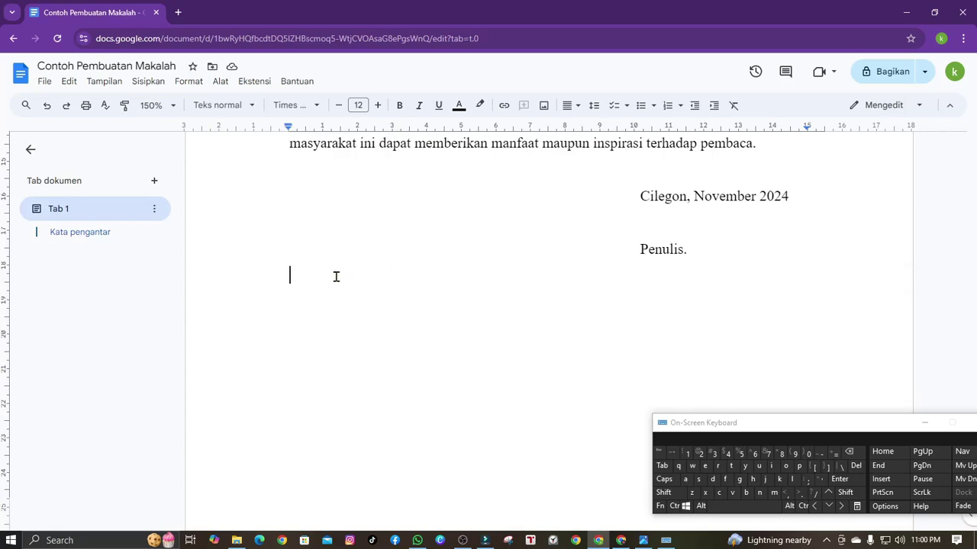
scroll(448, 285, "up", 2)
scroll(454, 281, "up", 3)
Open the foreword page's footer, unlink it from the previous section and minimise the on-screen keyboard
scroll(519, 305, "down", 6)
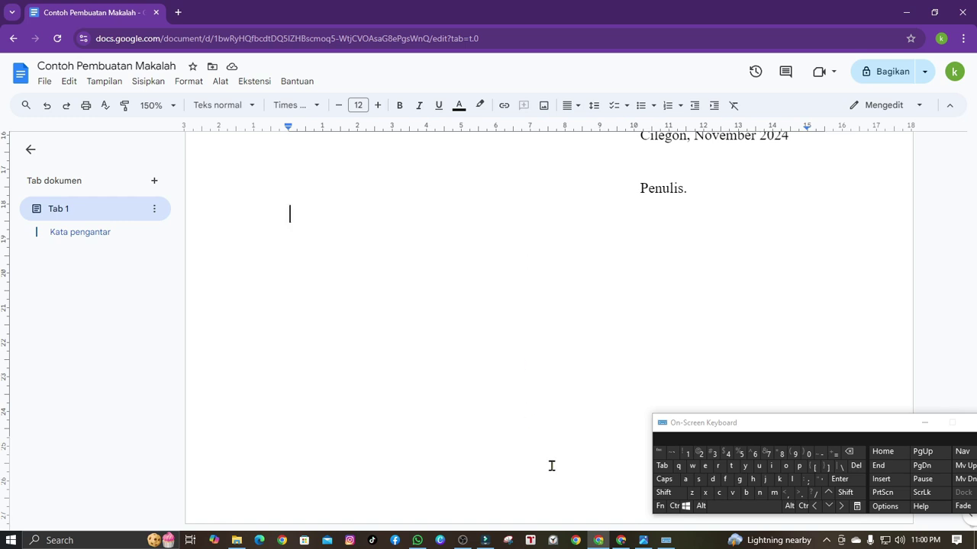
left_click_drag(843, 417, 822, 293)
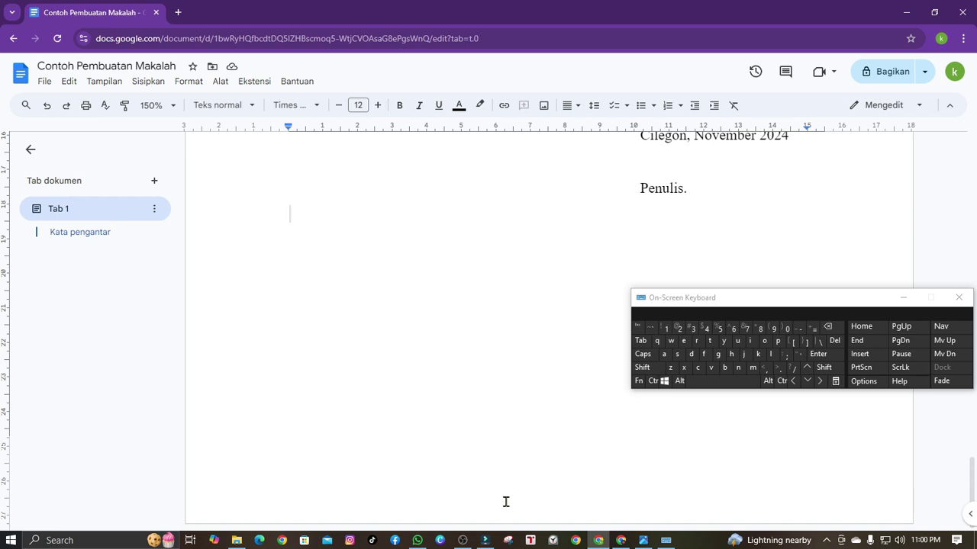
double_click(542, 497)
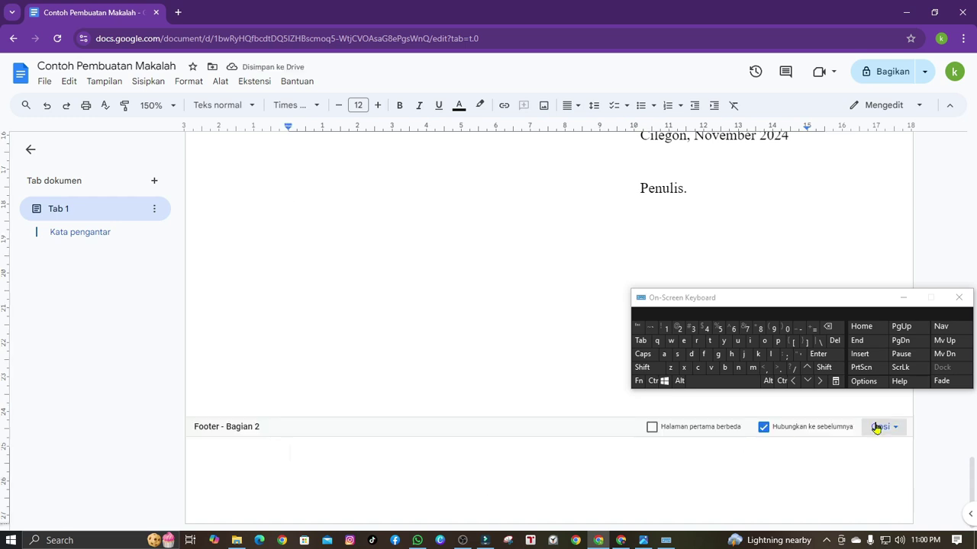
left_click(764, 428)
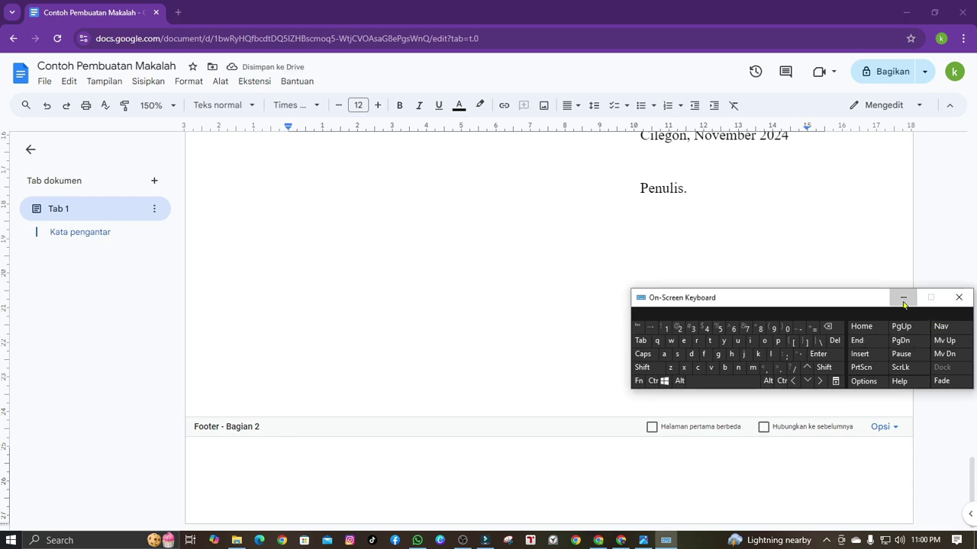
left_click(903, 299)
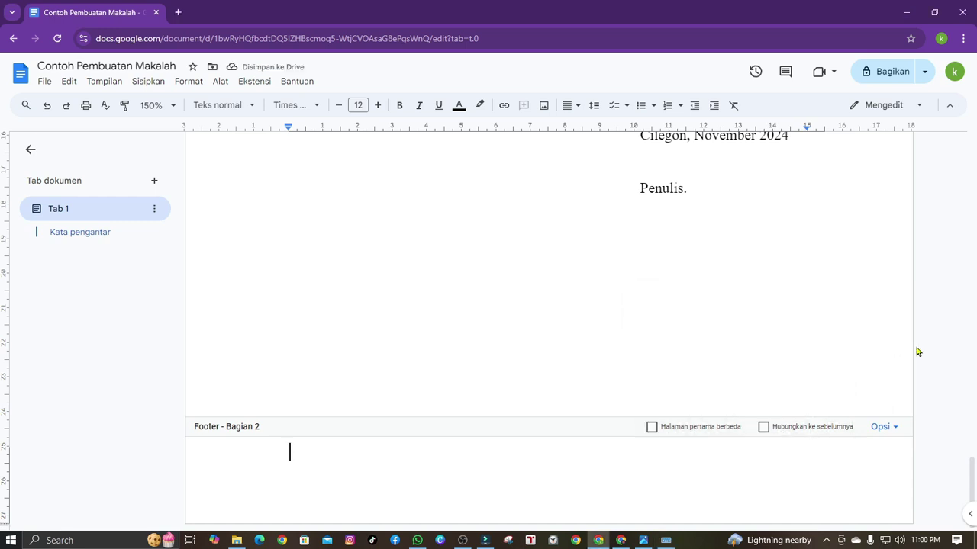
Insert page numbers in the footer of this section (Bagian 2), with the numbering starting at 1
left_click(901, 432)
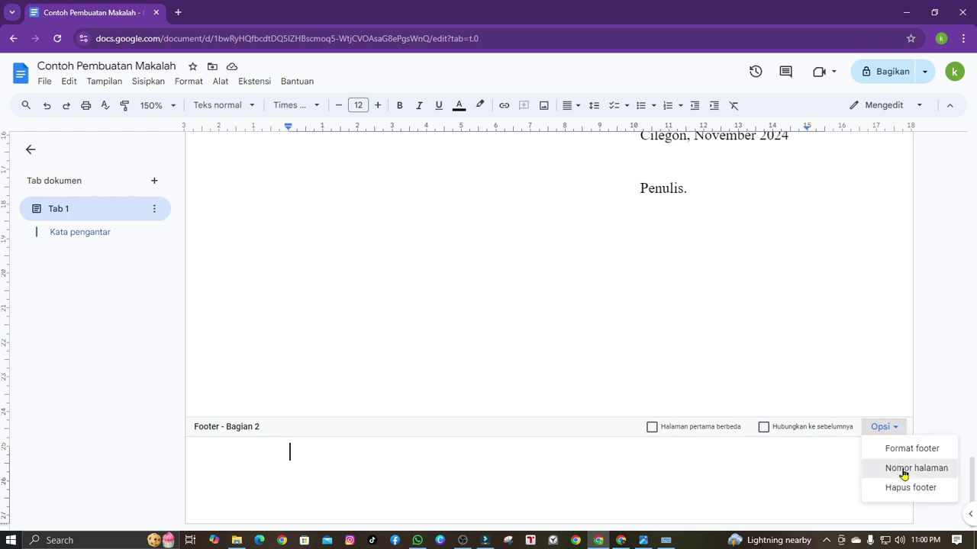
left_click(904, 475)
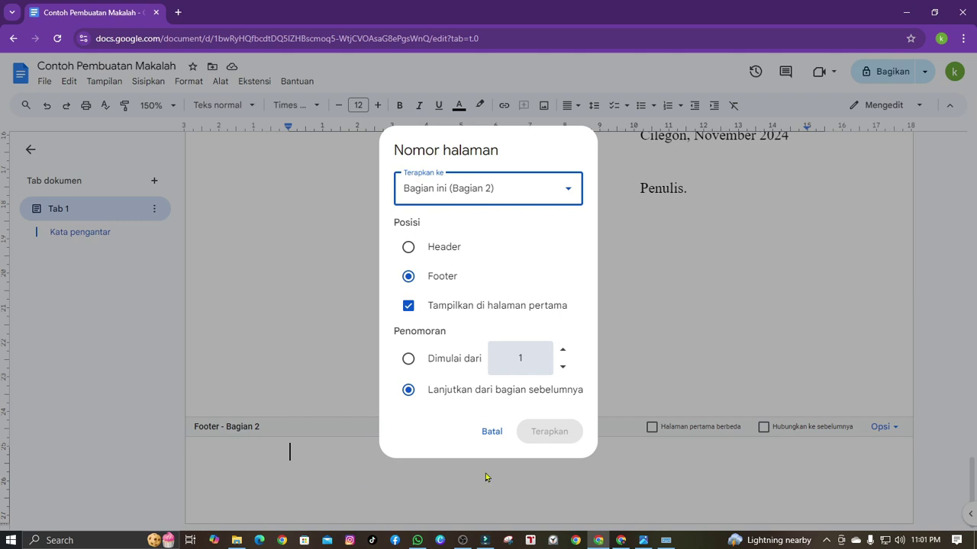
left_click(409, 358)
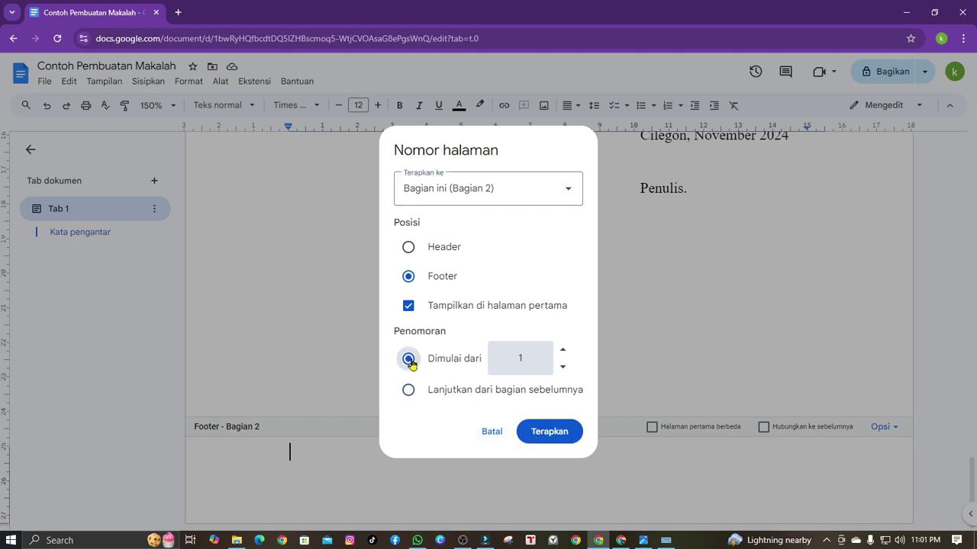
left_click(551, 433)
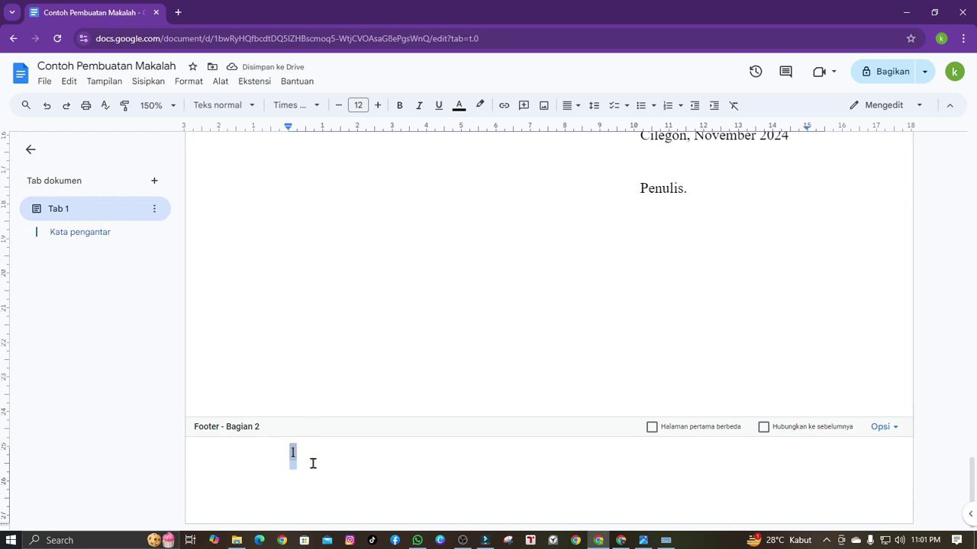
Centre the page number in the footer of section 2
left_click_drag(312, 463, 275, 458)
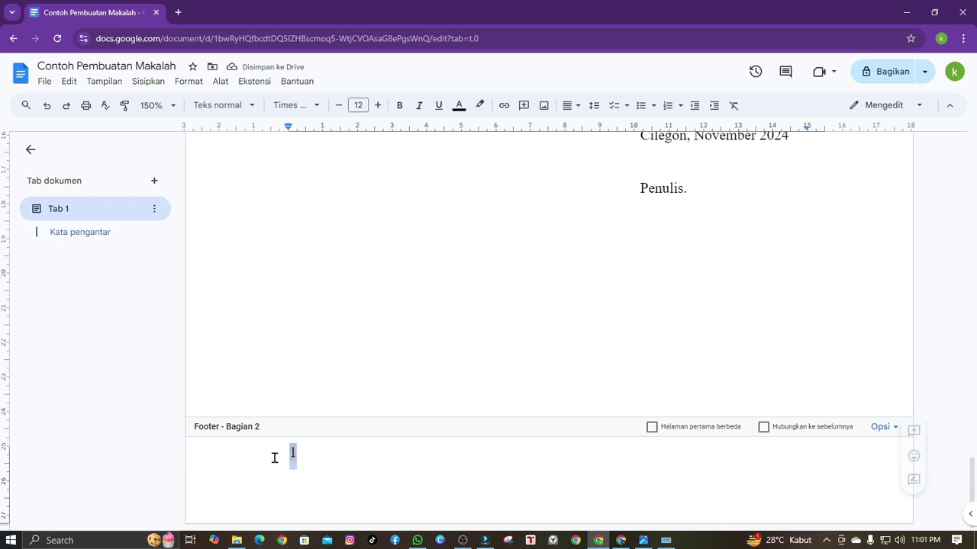
left_click(568, 105)
left_click(594, 129)
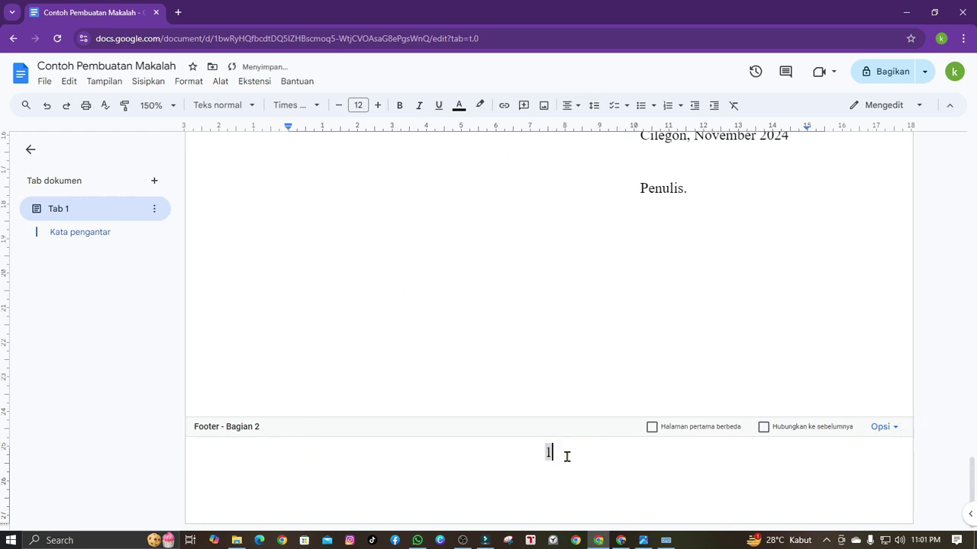
Replace the centred page number in the section 2 footer with "i" and return to the page body
type("i")
key("ctrl+z")
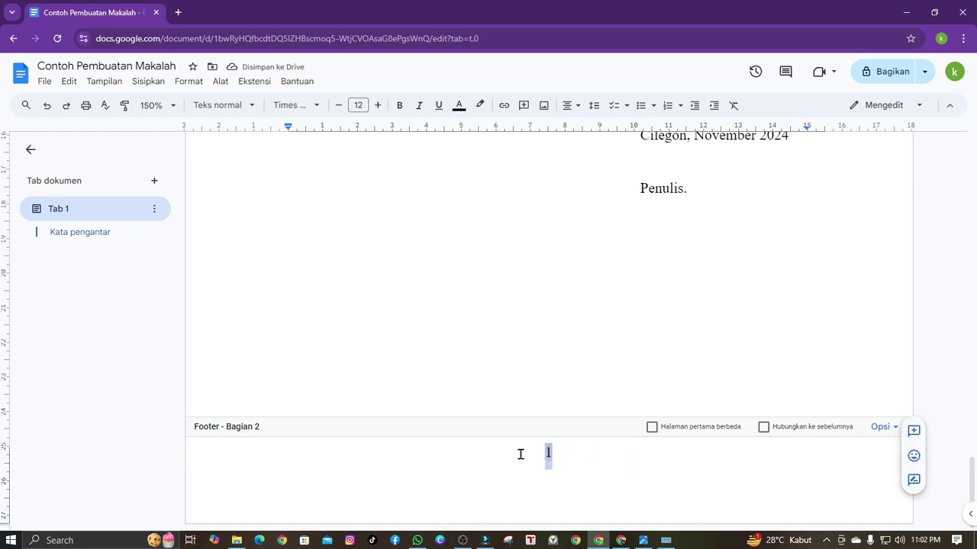
type("i")
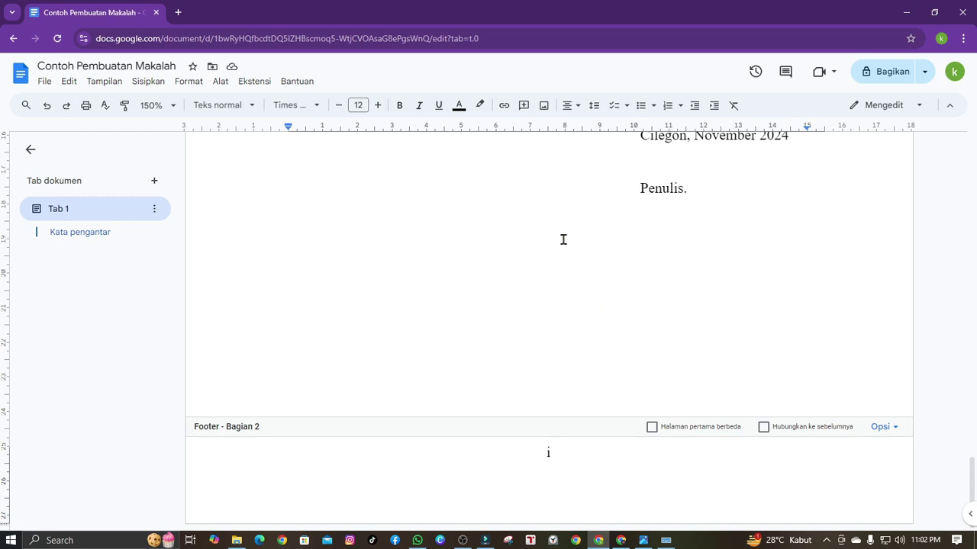
left_click_drag(565, 252, 652, 300)
left_click(652, 300)
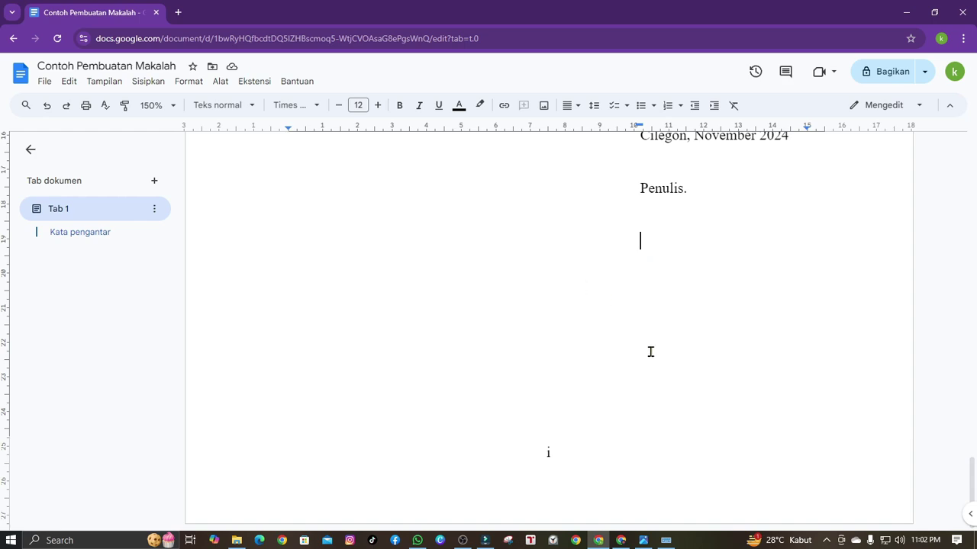
Compare the footer of the cover page (Bagian 1) with the footer of the foreword page (Bagian 2)
scroll(599, 450, "up", 6)
scroll(612, 418, "up", 6)
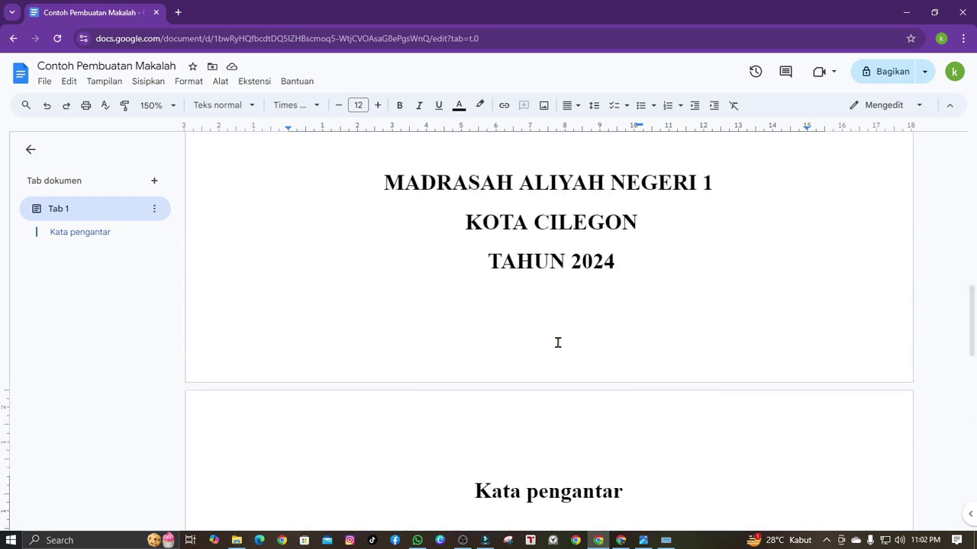
scroll(577, 335, "down", 3)
scroll(587, 340, "up", 3)
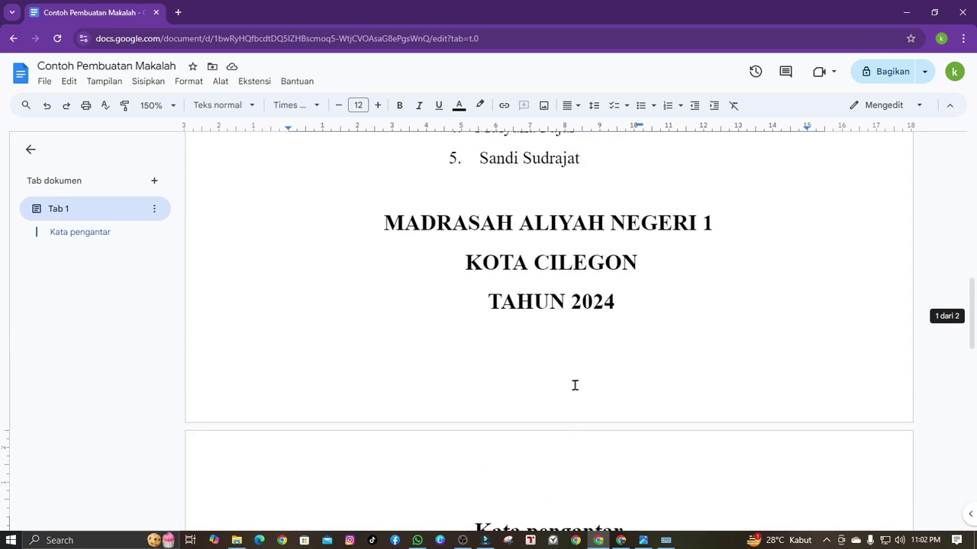
double_click(560, 392)
scroll(305, 360, "down", 5)
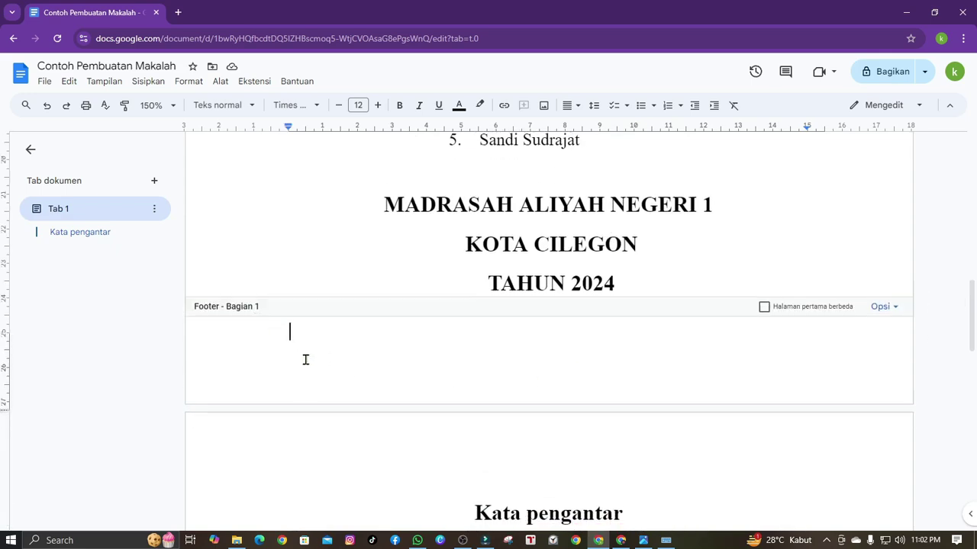
scroll(426, 361, "down", 8)
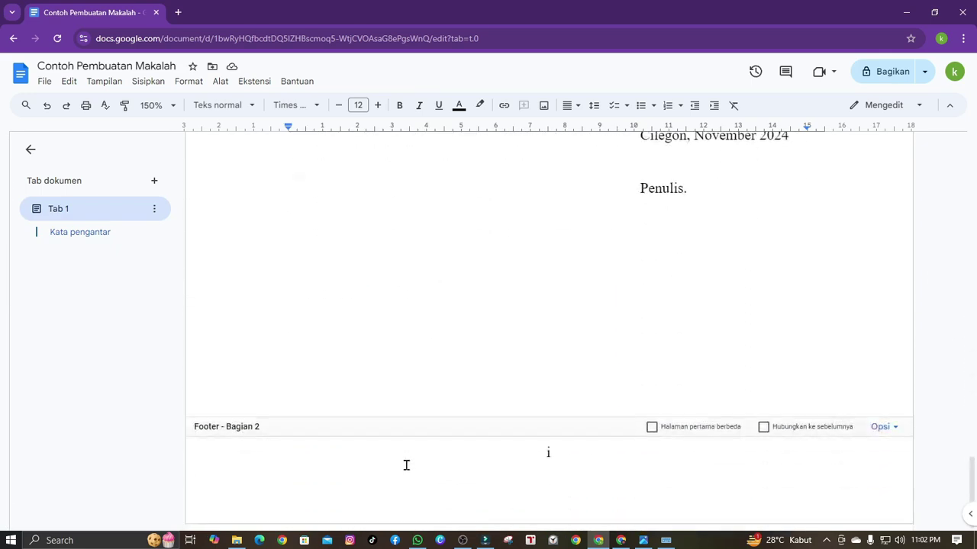
left_click(557, 301)
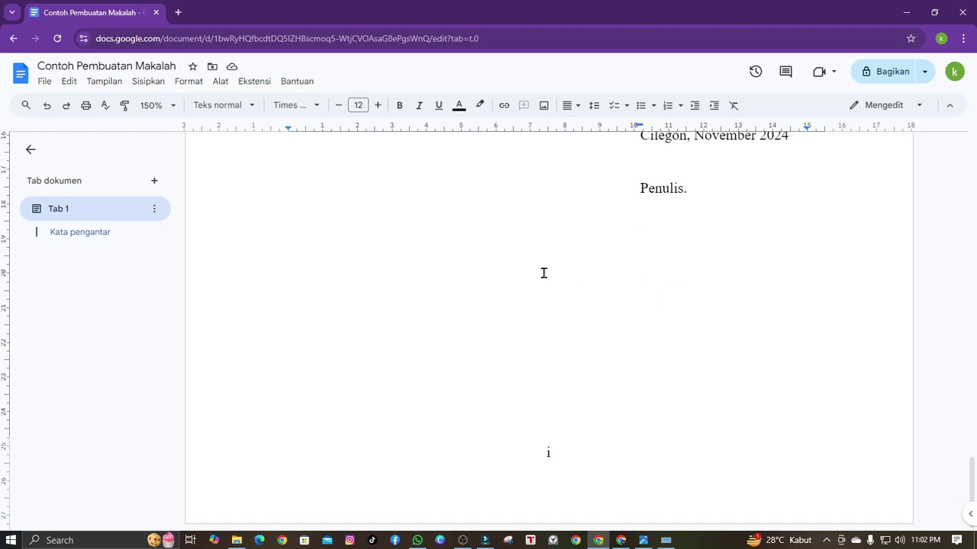
Insert a next-page section break on the empty line below "Penulis." at the end of the foreword
left_click(463, 222)
left_click(191, 81)
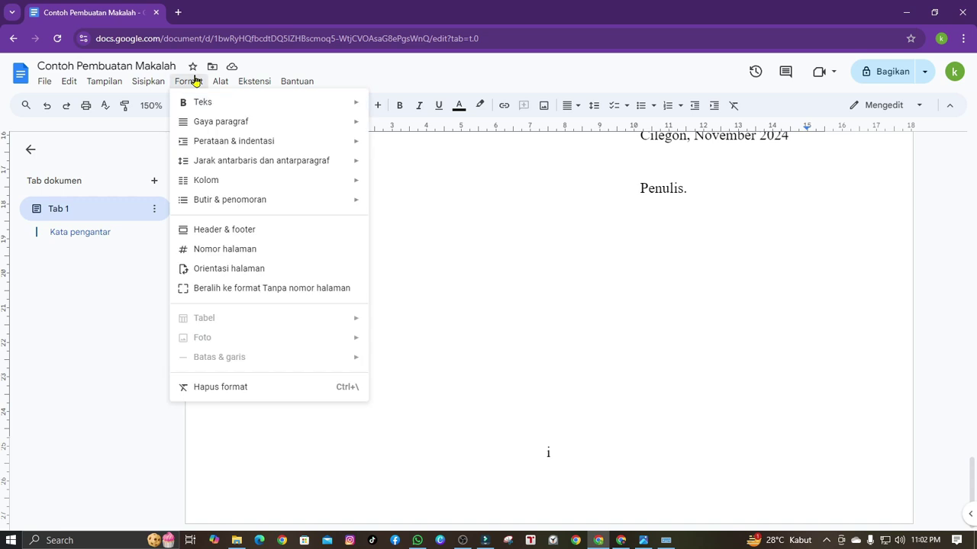
mouse_move(155, 87)
mouse_move(201, 412)
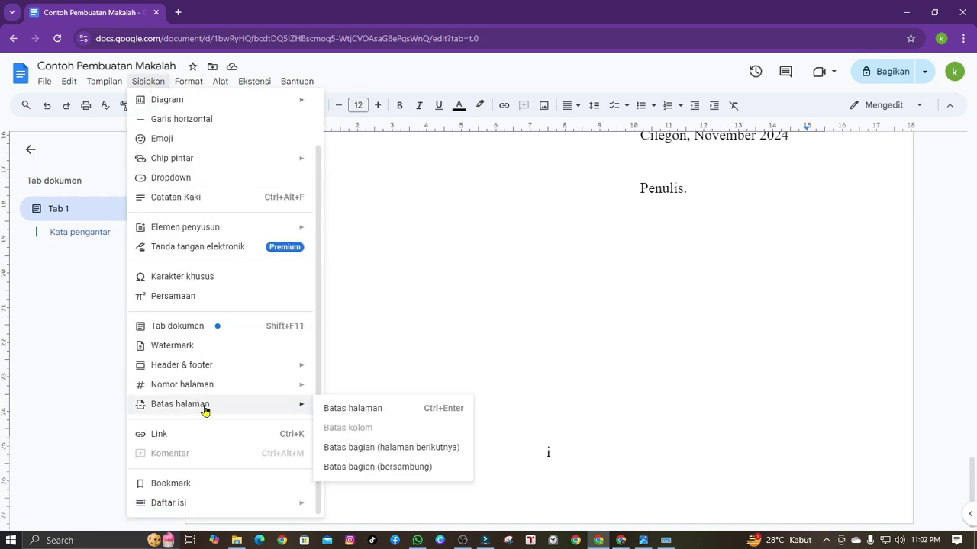
left_click(436, 191)
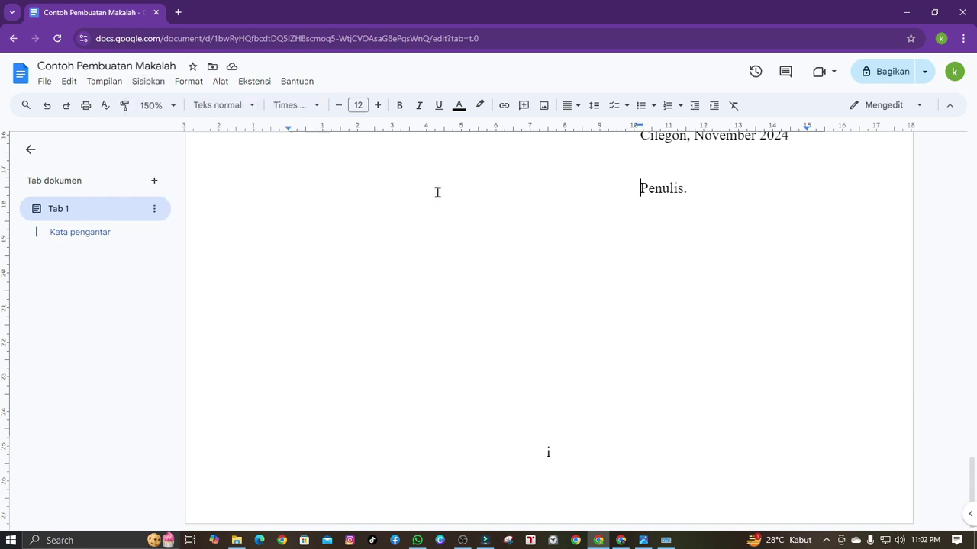
left_click(301, 221)
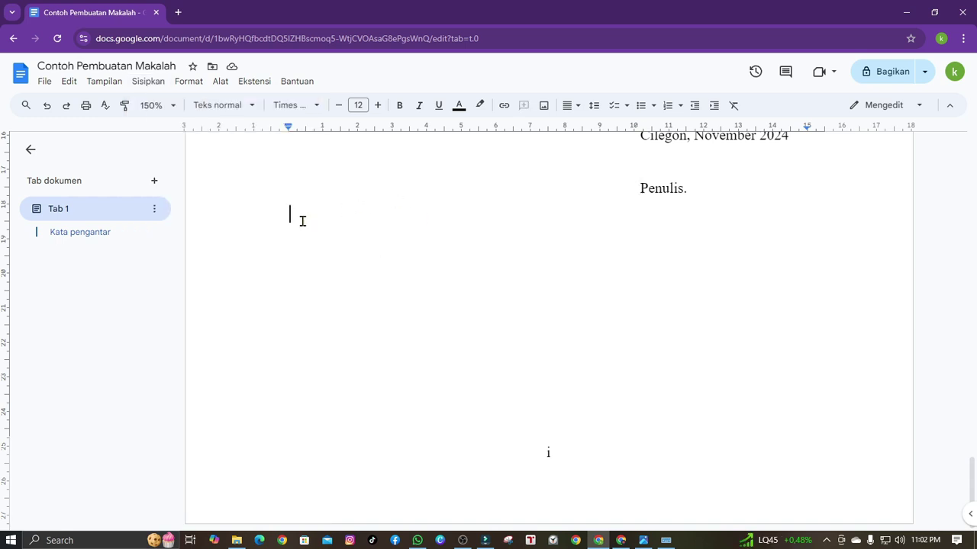
left_click(148, 84)
mouse_move(201, 405)
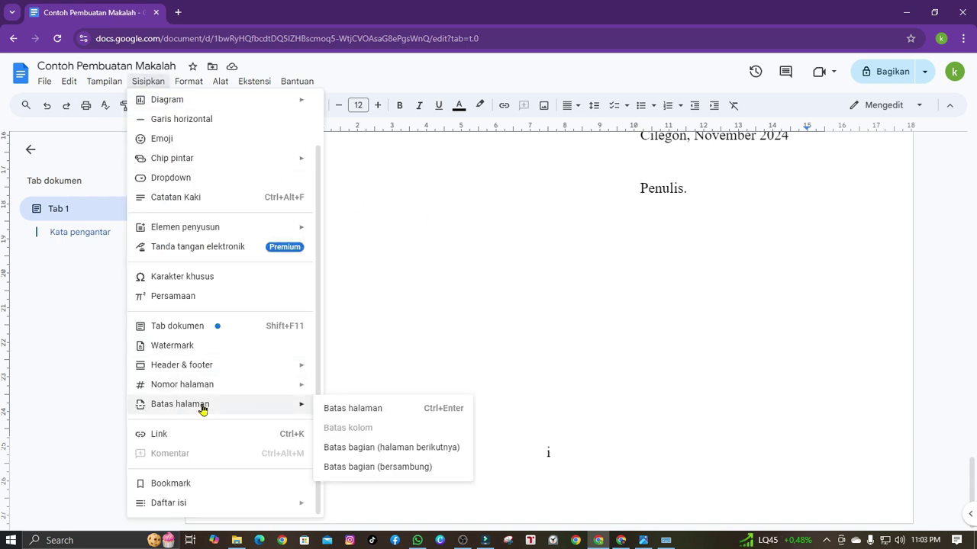
left_click(369, 450)
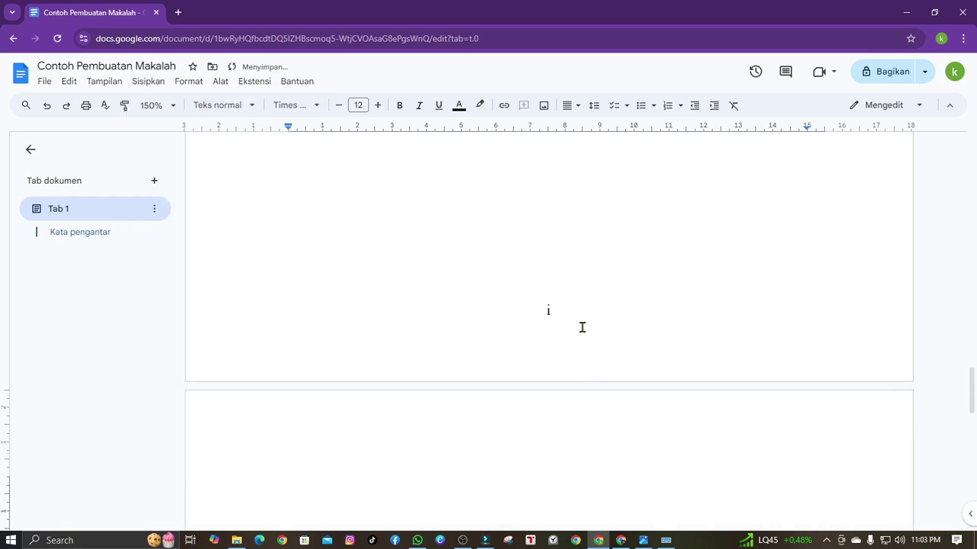
Apply the Tajuk 1 heading style on the new page and enter the title "Daftar Isi", followed by a new line
scroll(401, 438, "down", 1)
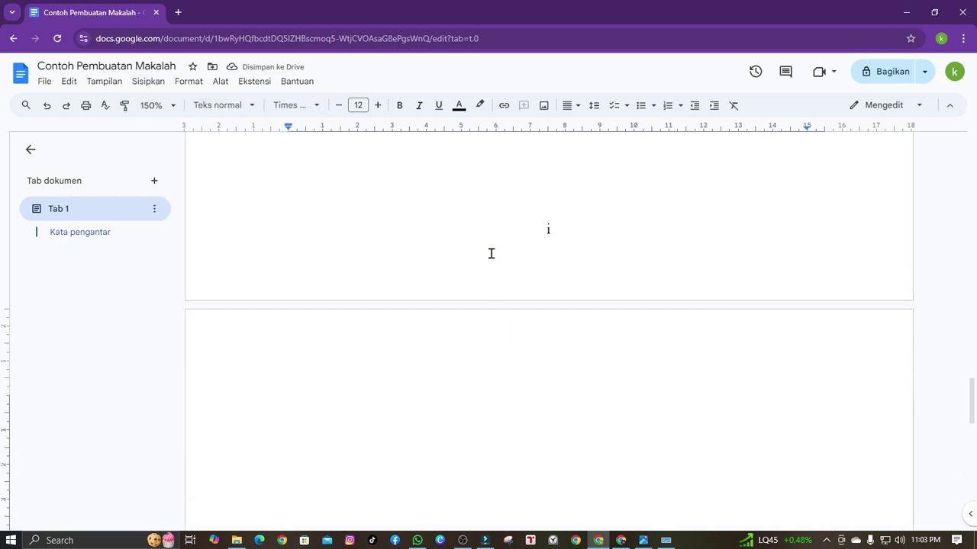
left_click(198, 82)
mouse_move(192, 123)
mouse_move(418, 187)
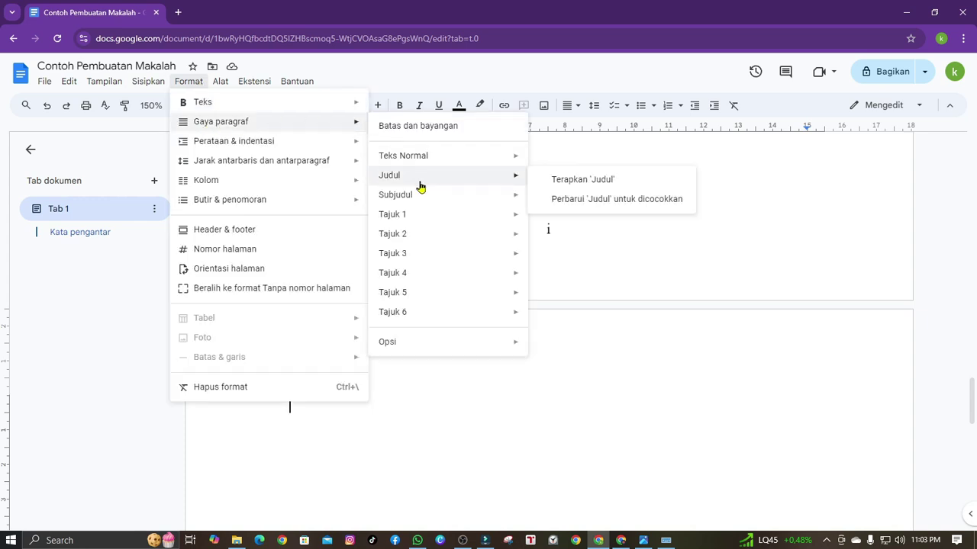
mouse_move(416, 220)
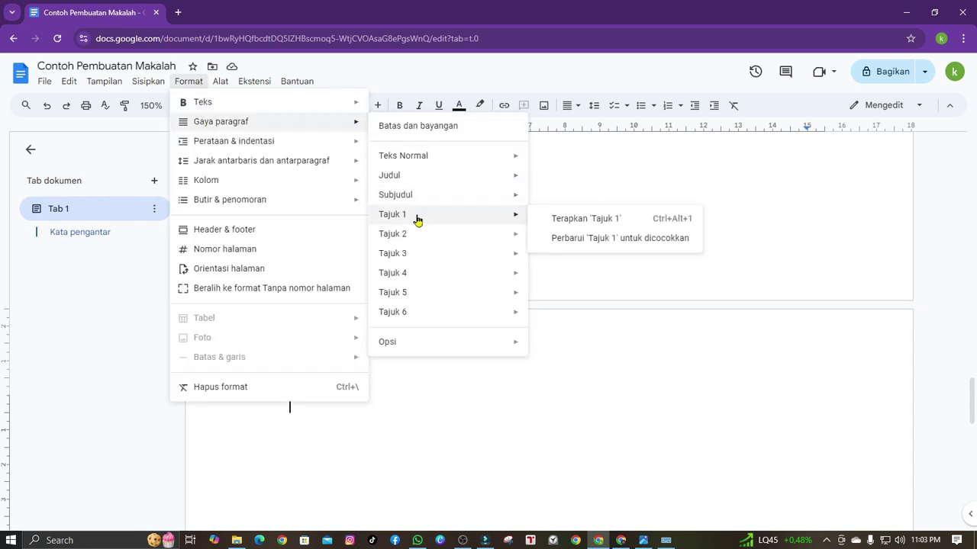
left_click(578, 221)
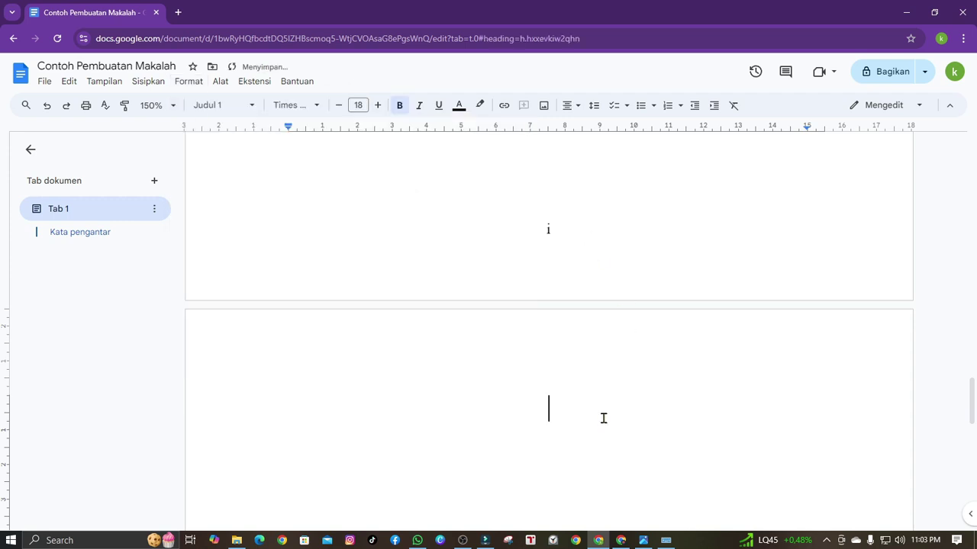
type("Daftar Isi")
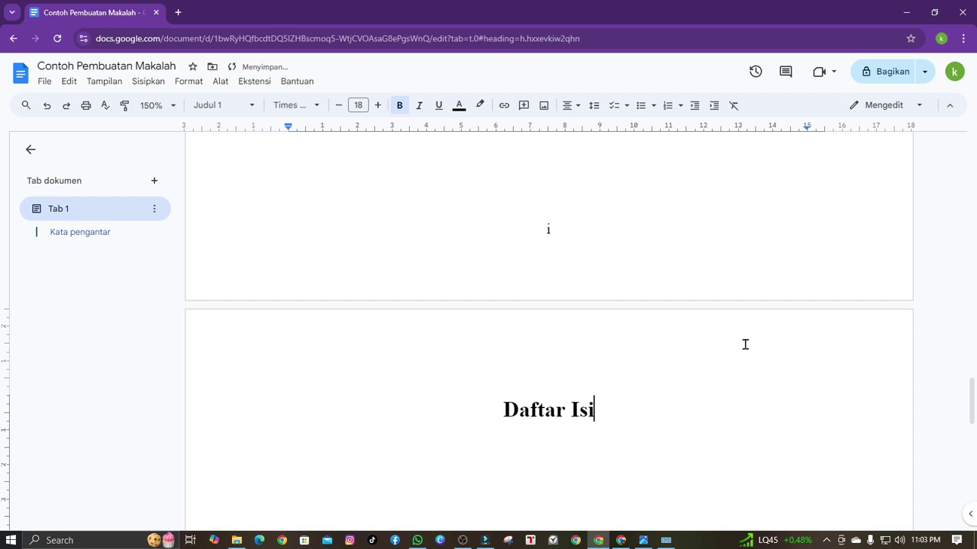
key("Return")
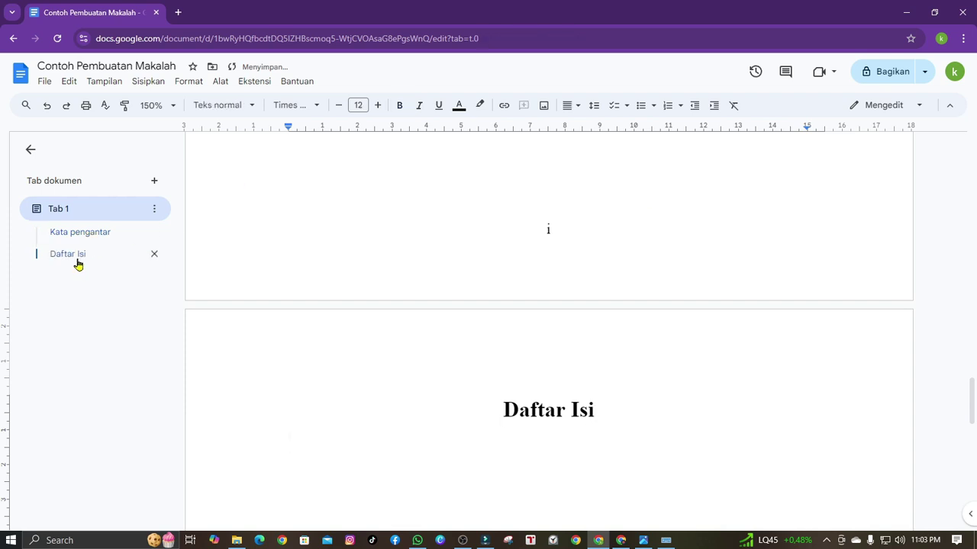
Add another empty line below the "Daftar Isi" heading
left_click(603, 410)
left_click(590, 458)
key("Return")
scroll(534, 446, "down", 2)
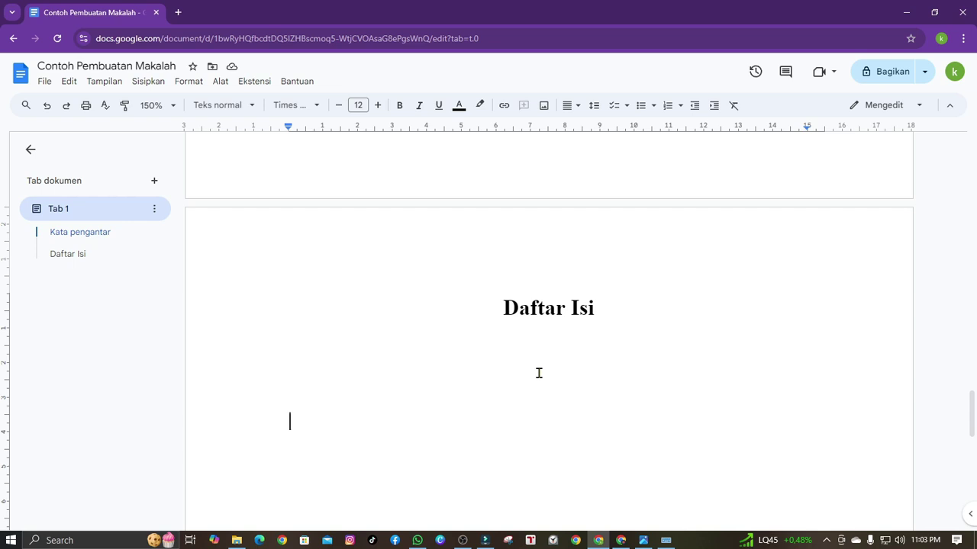
left_click(355, 405)
Open the footer of the "Daftar Isi" page (Bagian 3) and unlink it from the previous section
scroll(580, 348, "down", 1)
scroll(580, 348, "down", 9)
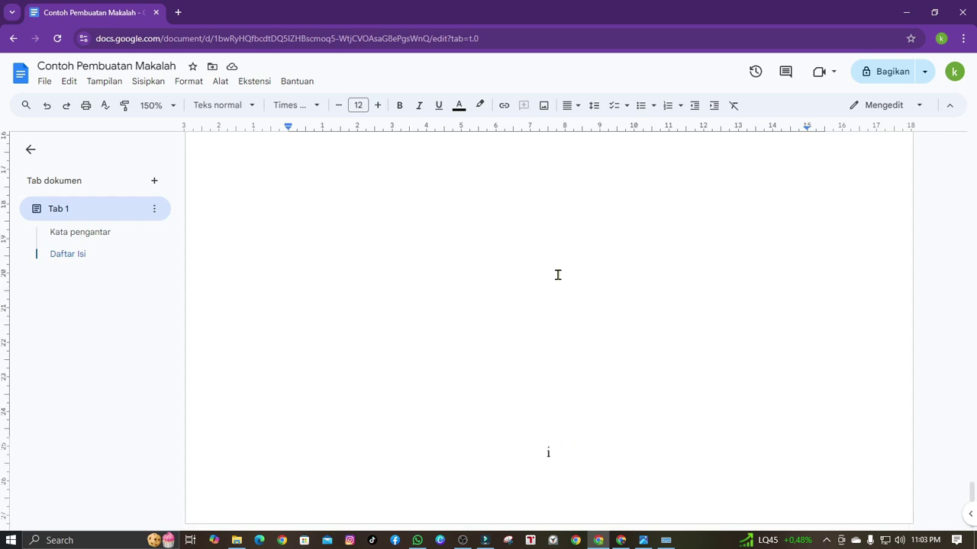
scroll(580, 419, "up", 10)
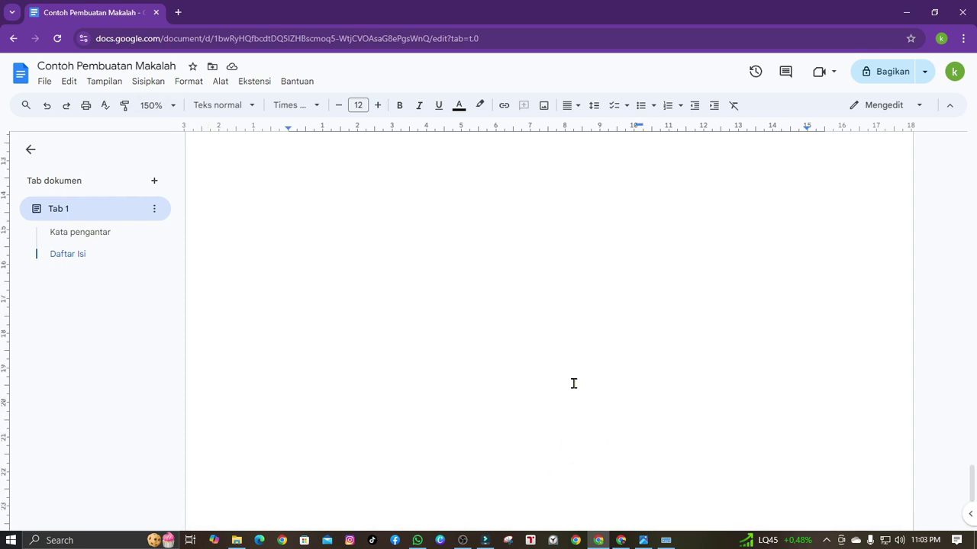
scroll(569, 344, "up", 6)
scroll(582, 364, "down", 4)
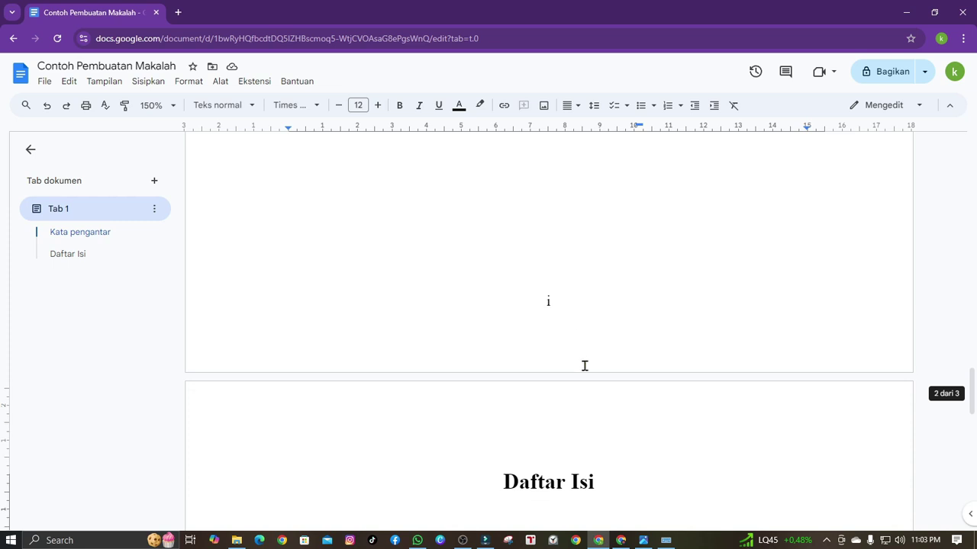
scroll(645, 418, "down", 2)
scroll(656, 367, "up", 6)
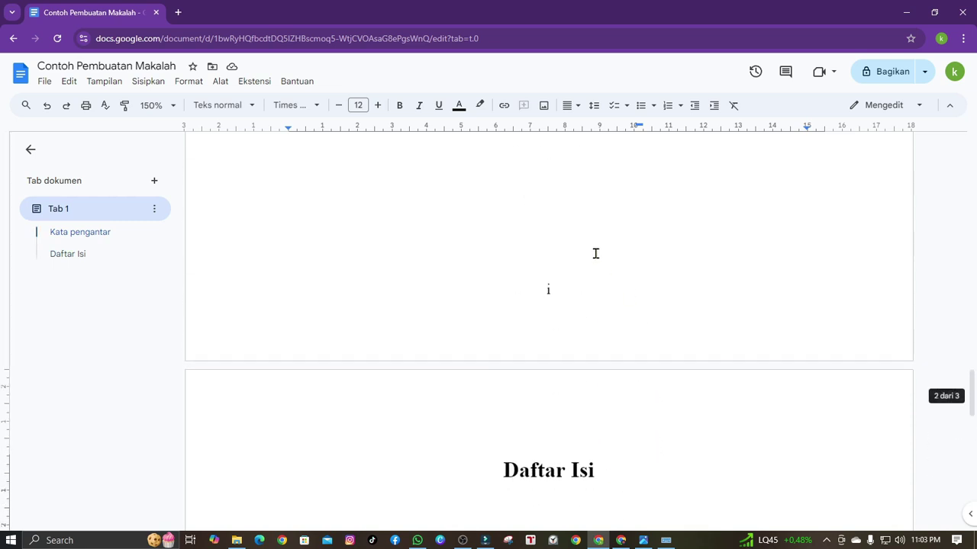
scroll(660, 430, "down", 10)
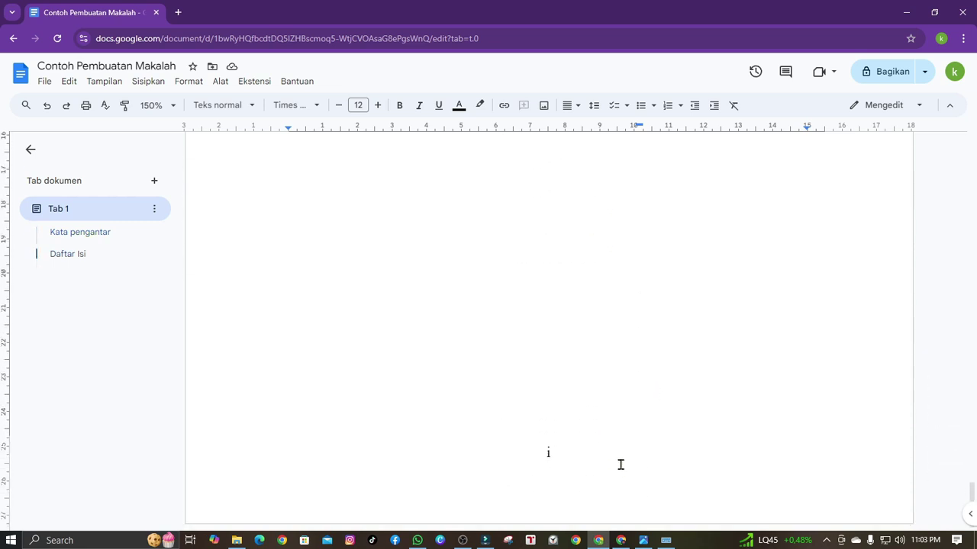
left_click(553, 455)
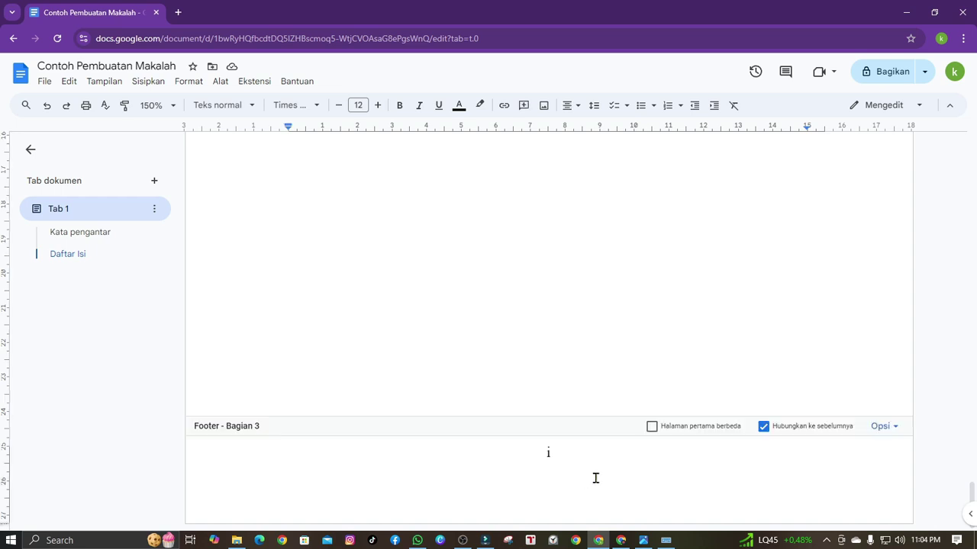
left_click(764, 429)
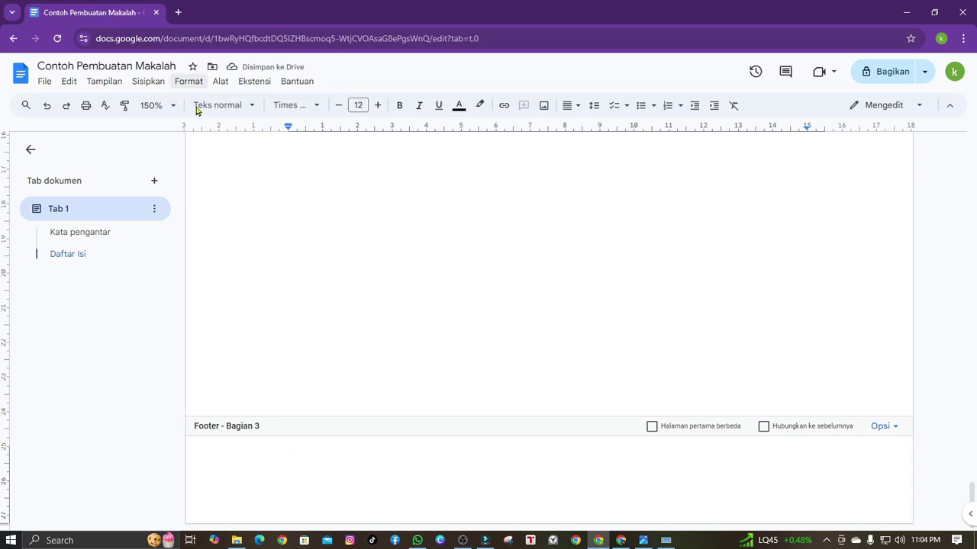
Insert page numbers in the footer of this section (Bagian 3), with the numbering starting at 1
left_click(881, 427)
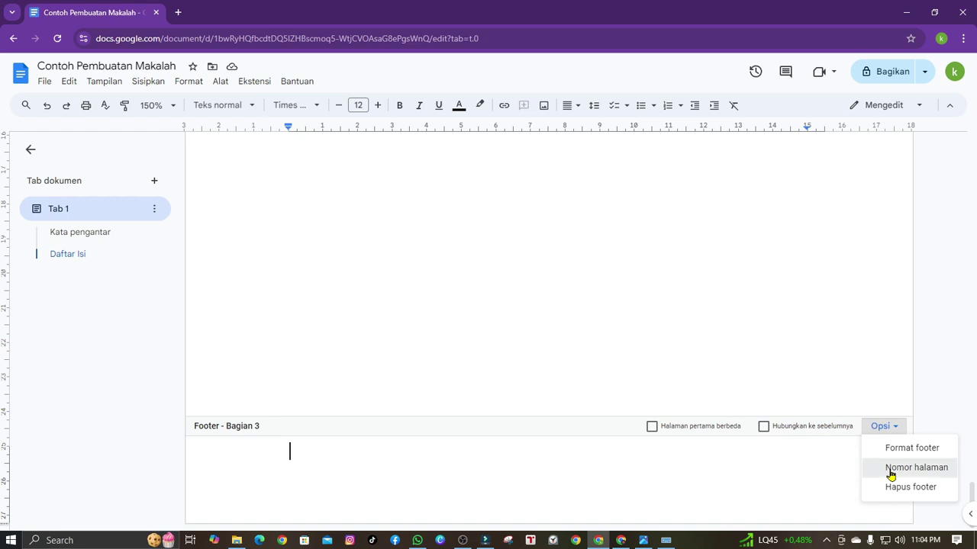
left_click(890, 468)
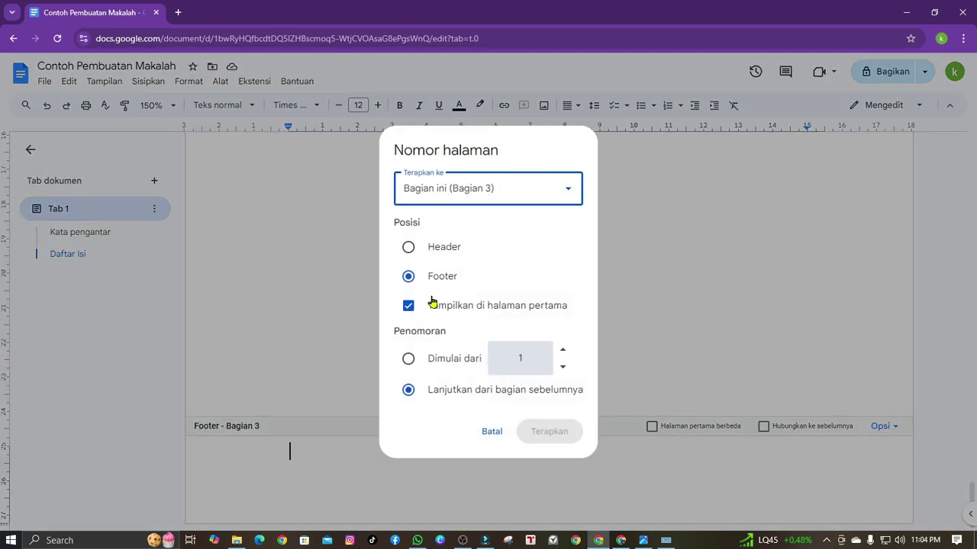
left_click(408, 360)
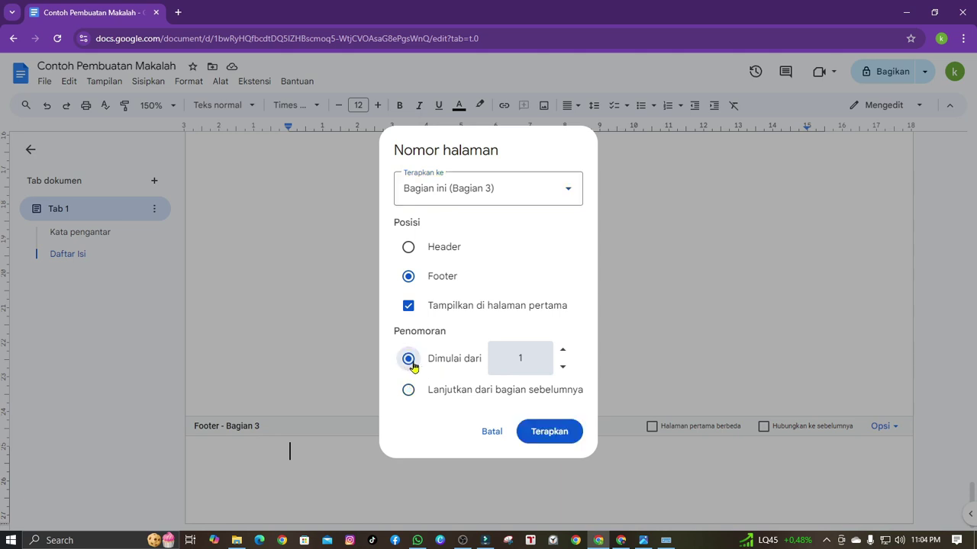
left_click(549, 432)
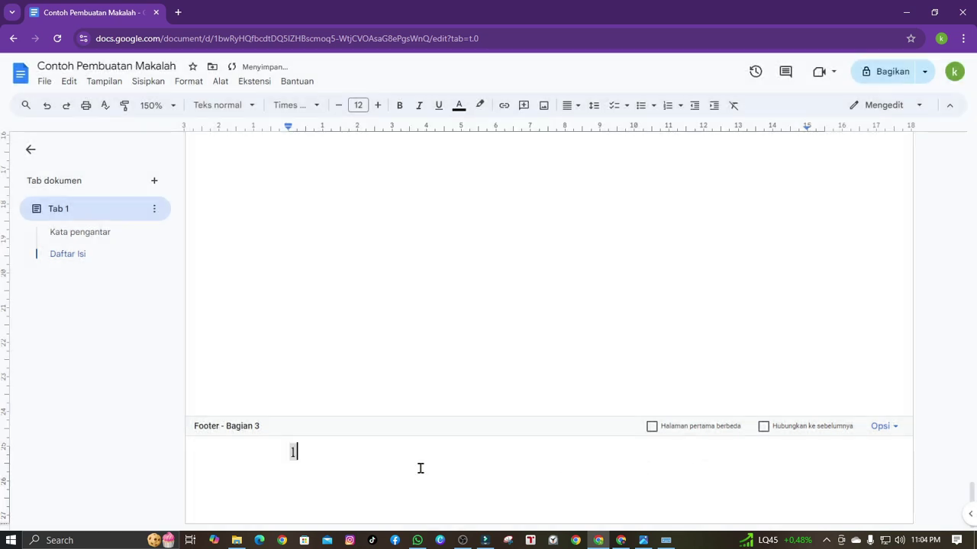
Centre the page number in the section 3 footer, replace it with "ii" and return to the page body
left_click(575, 105)
left_click(588, 126)
left_click_drag(565, 454, 512, 438)
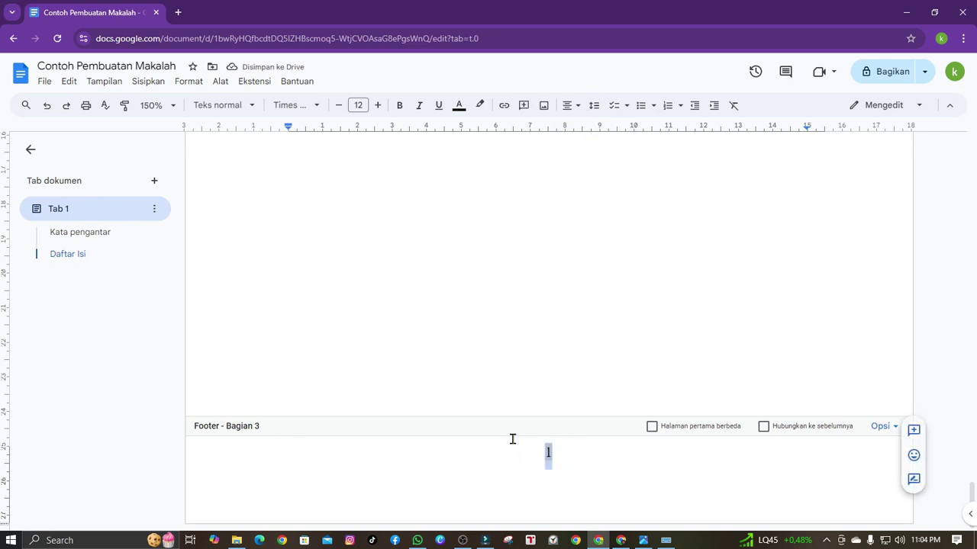
type("ii")
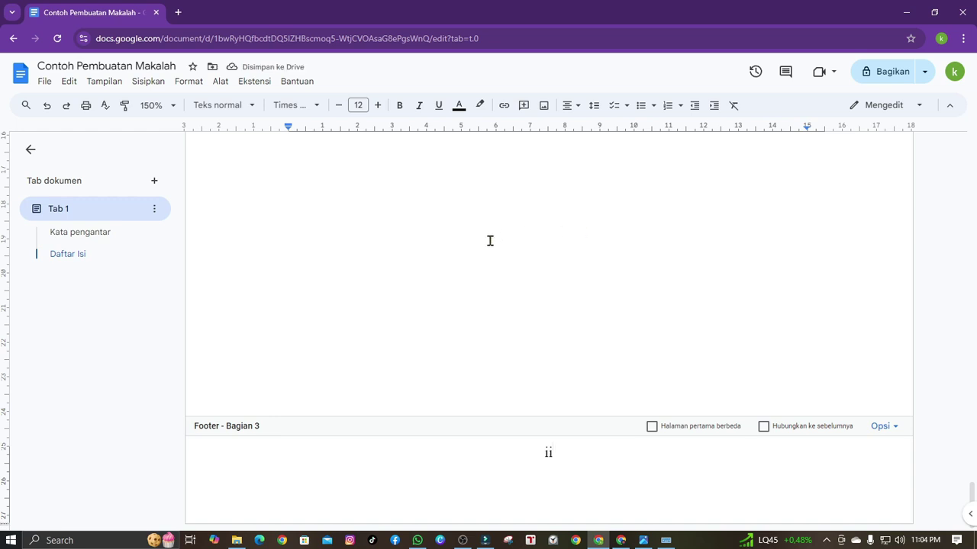
left_click(533, 276)
scroll(650, 330, "down", 5)
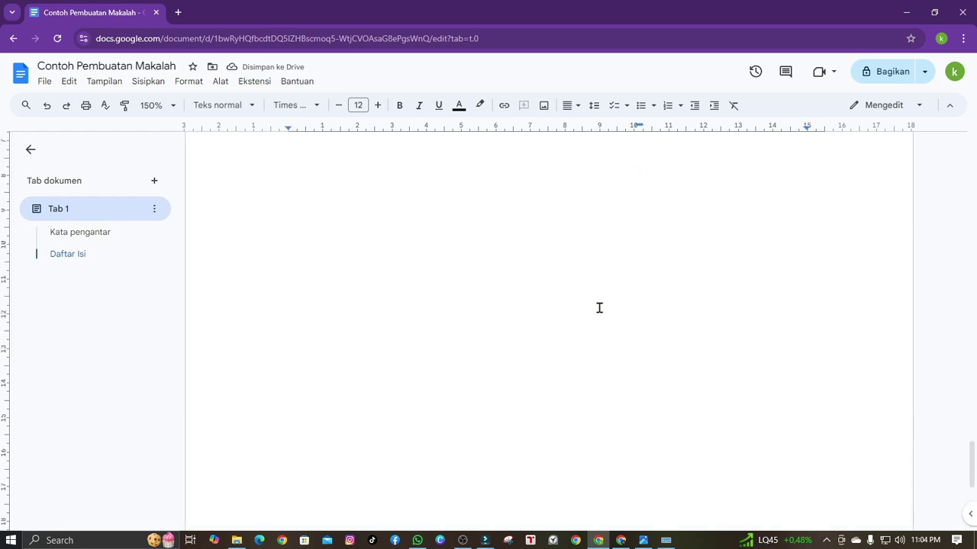
Check the page numbers in the footers of the "Kata pengantar" and "Daftar Isi" pages
scroll(597, 333, "down", 1)
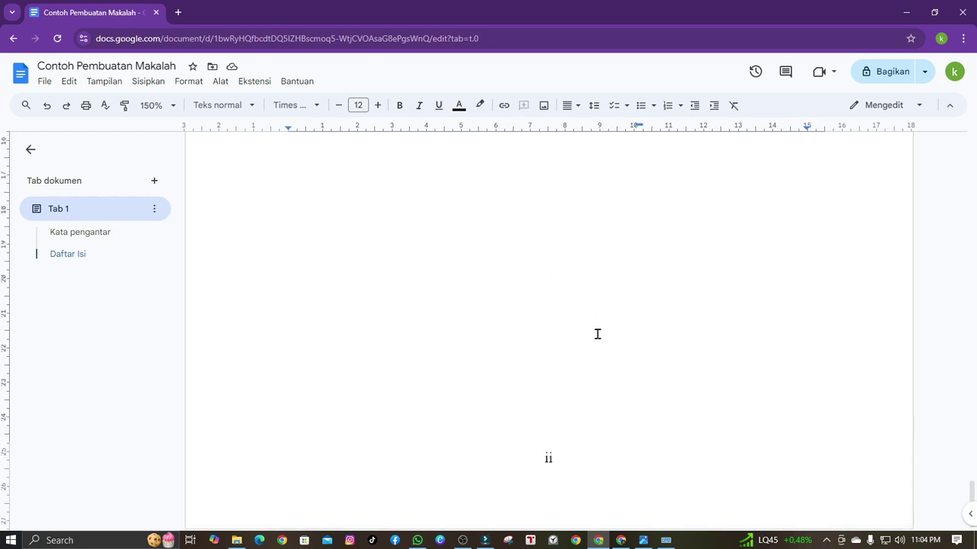
scroll(608, 328, "up", 10)
scroll(661, 322, "down", 1)
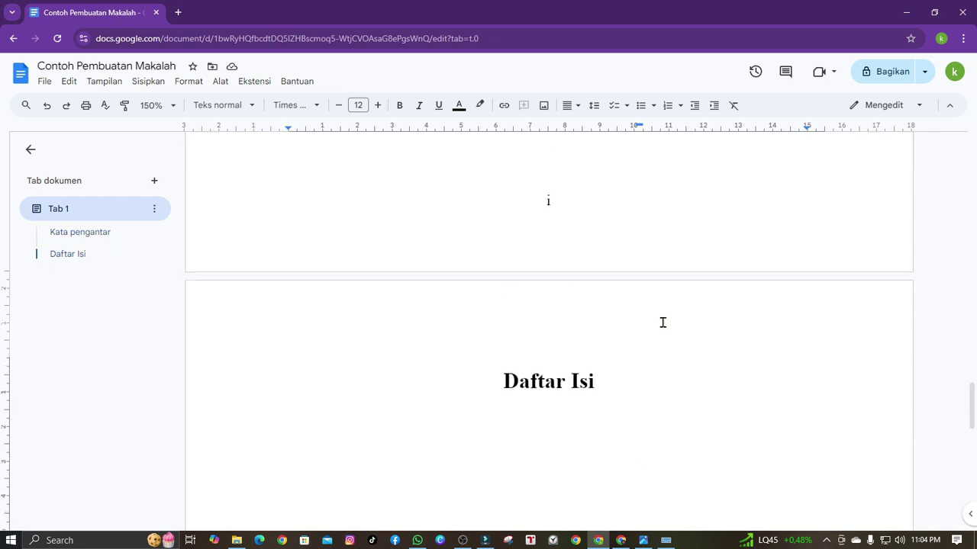
scroll(633, 312, "up", 3)
scroll(630, 310, "down", 2)
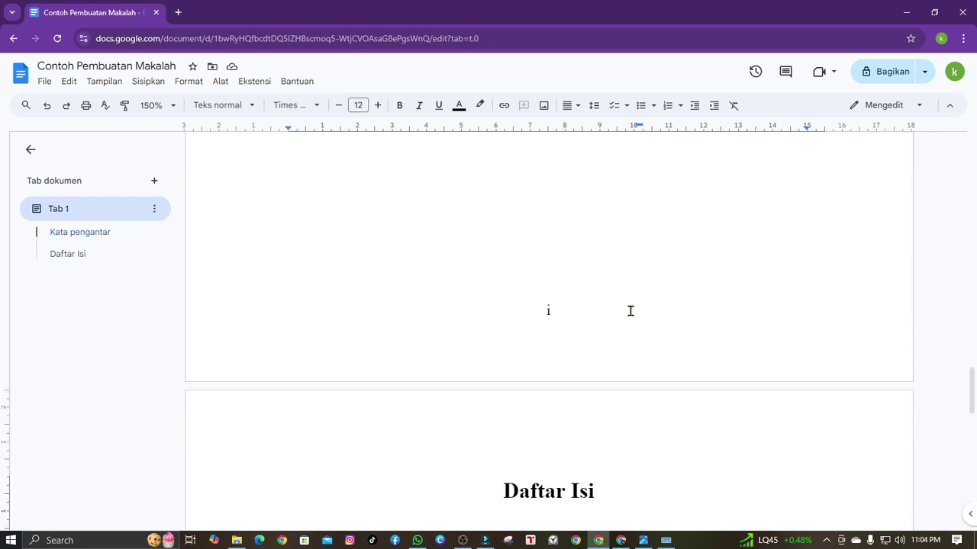
scroll(630, 311, "down", 10)
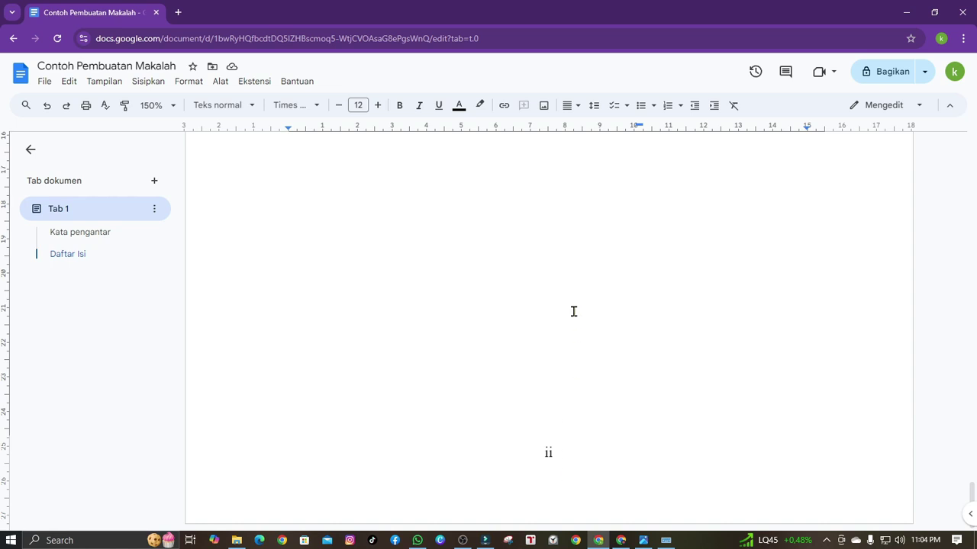
scroll(573, 311, "up", 8)
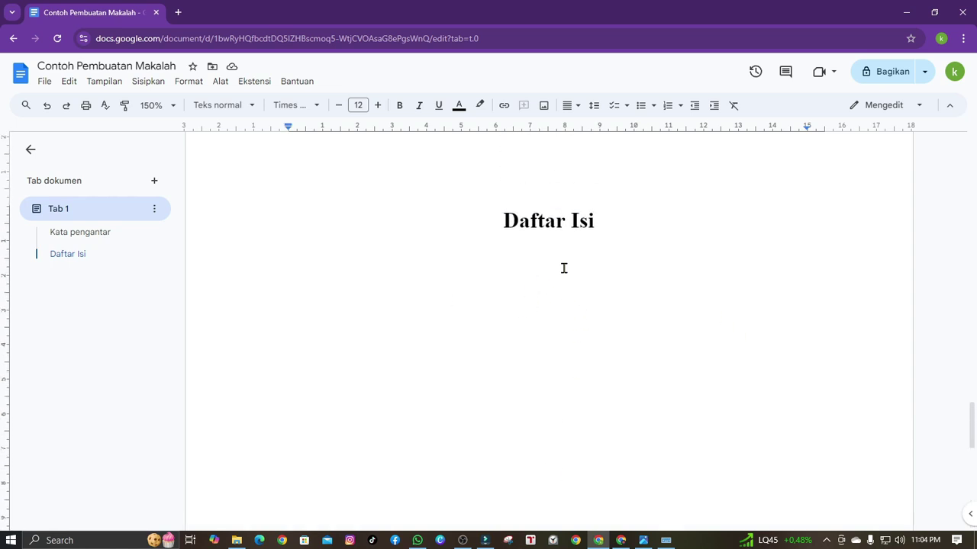
left_click(277, 290)
key("Up")
left_click_drag(301, 273, 726, 433)
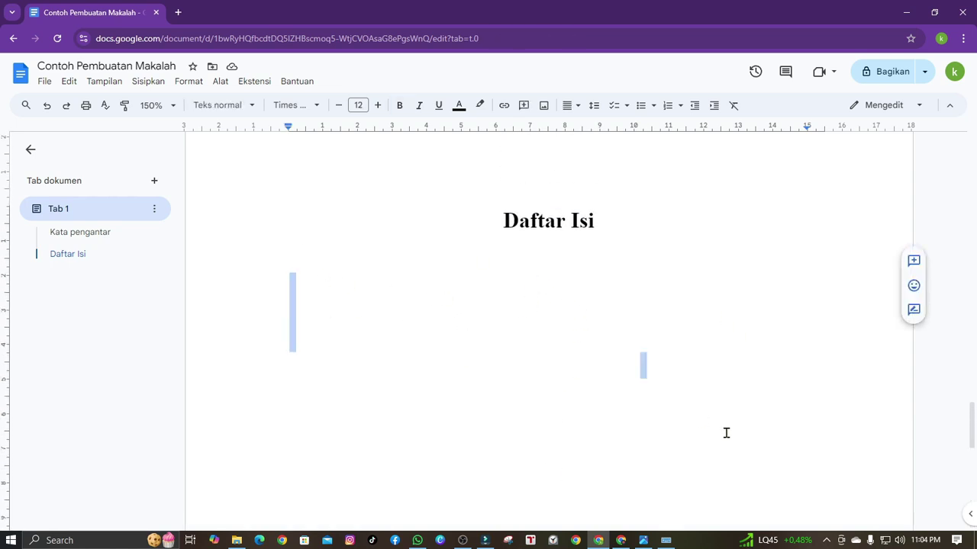
left_click(517, 372)
double_click(313, 284)
left_click(544, 338)
left_click(641, 374)
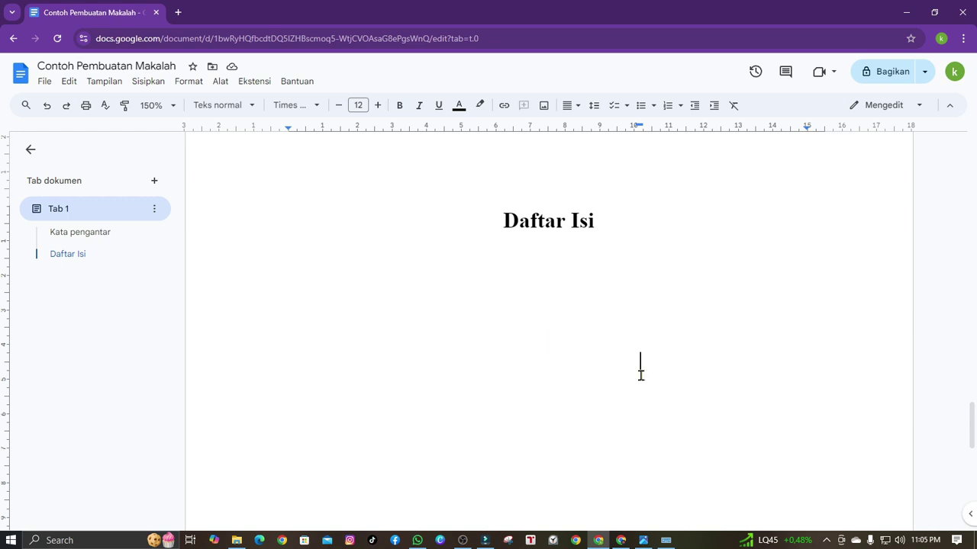
left_click(338, 310)
left_click_drag(338, 309, 682, 382)
left_click(680, 380)
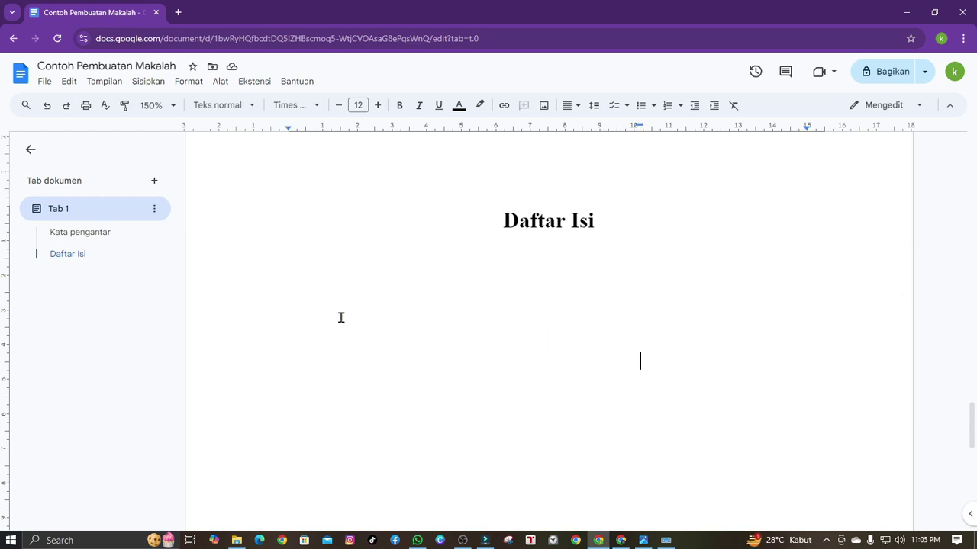
Delete the leftover blank lines below the "Daftar Isi" heading, including the indented one, with the on-screen keyboard
left_click(314, 261)
left_click(320, 300)
left_click_drag(290, 305, 772, 422)
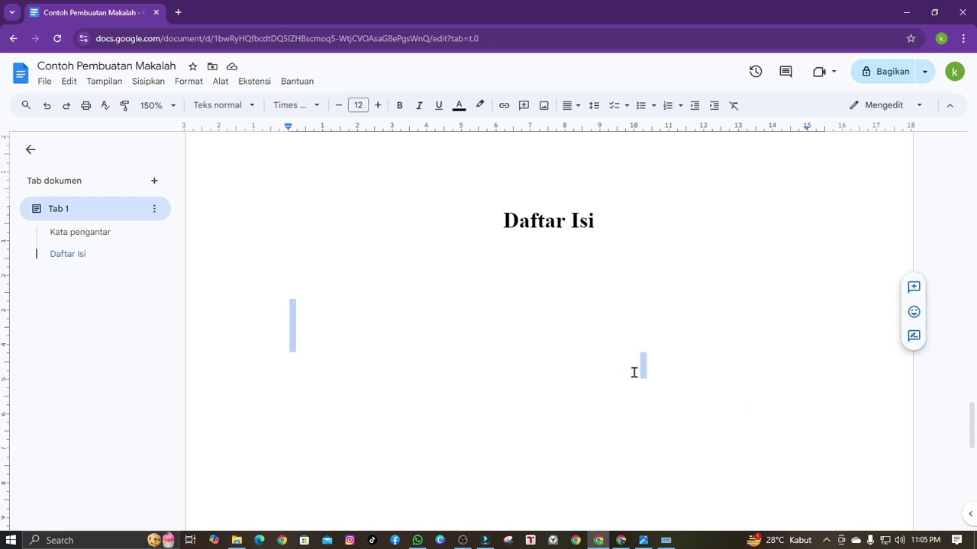
left_click(666, 540)
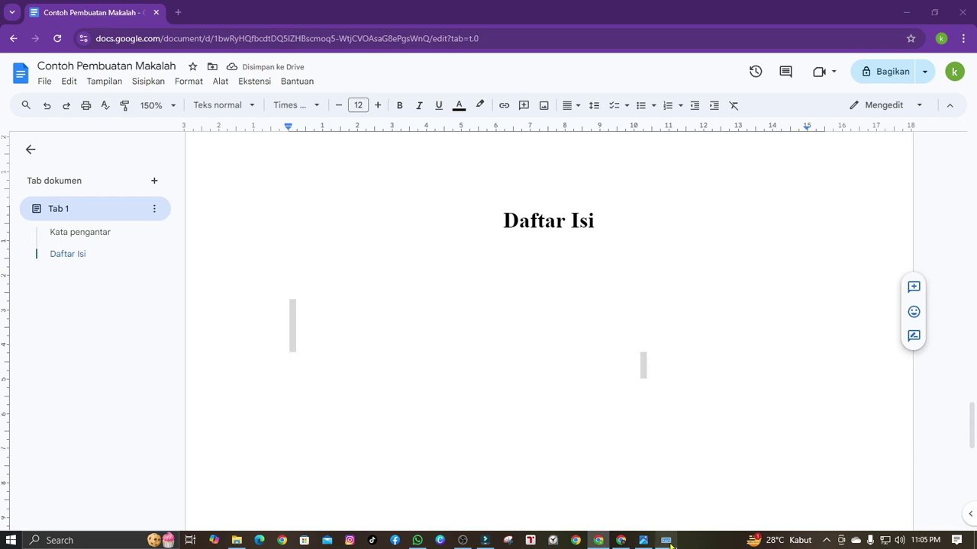
left_click(828, 327)
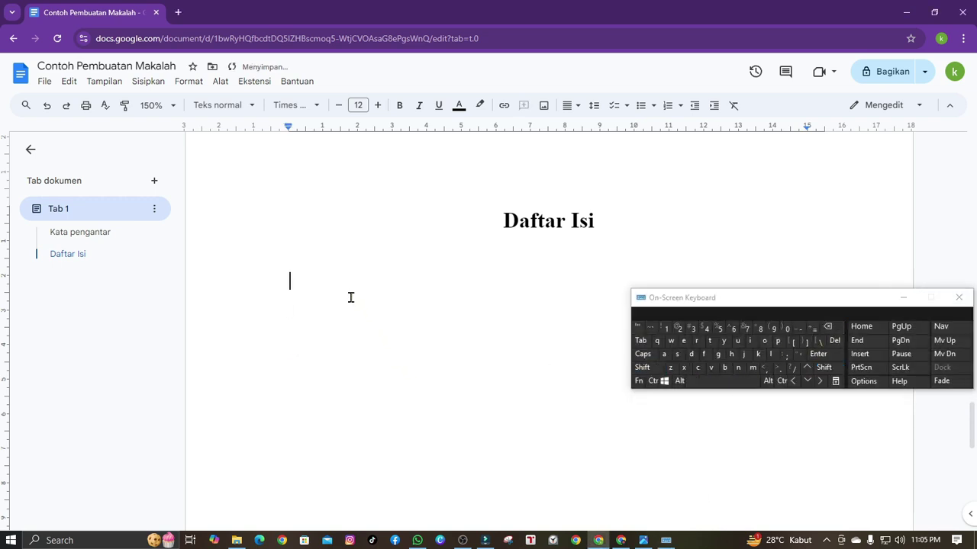
left_click(904, 297)
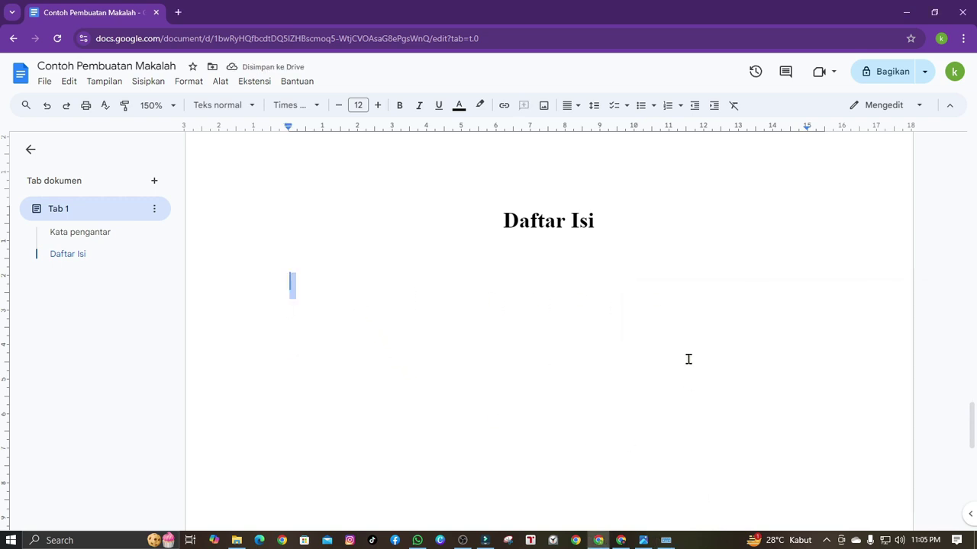
Add fresh empty lines at the normal indent below the "Daftar Isi" heading
left_click_drag(317, 280, 325, 373)
left_click(308, 277)
left_click_drag(307, 277, 312, 293)
left_click(376, 283)
key("Return")
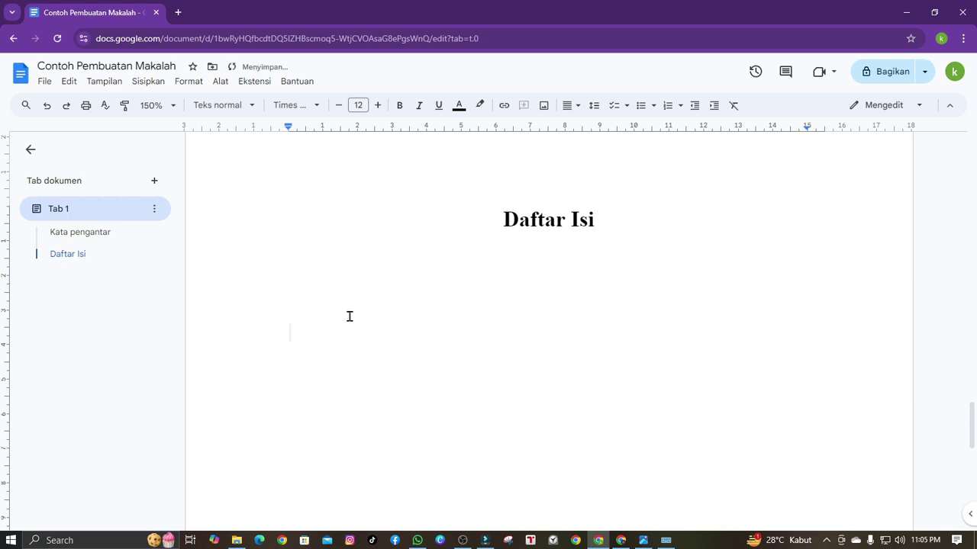
Insert a next-page section break (Batas bagian, halaman berikutnya) on the last empty line of the "Daftar Isi" page
scroll(356, 318, "down", 3)
scroll(470, 390, "up", 2)
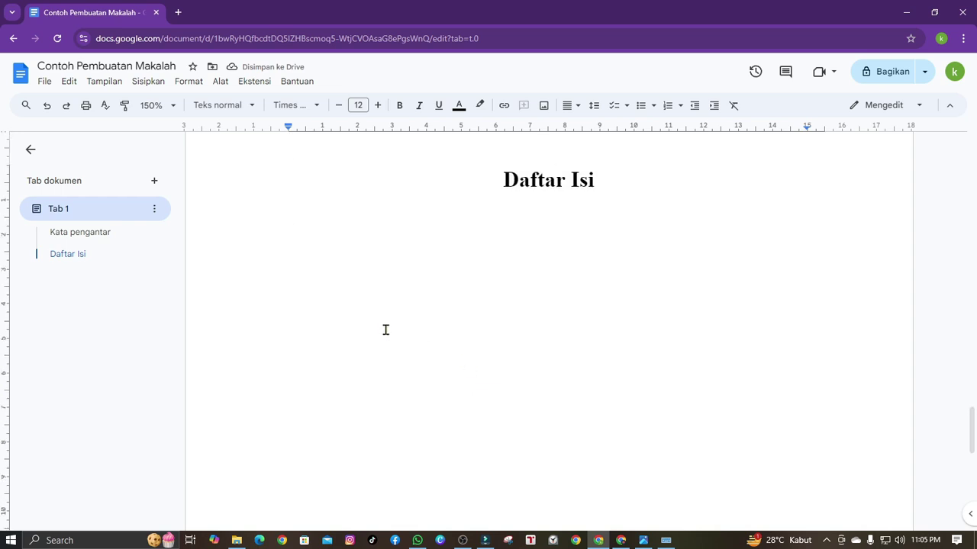
left_click(152, 81)
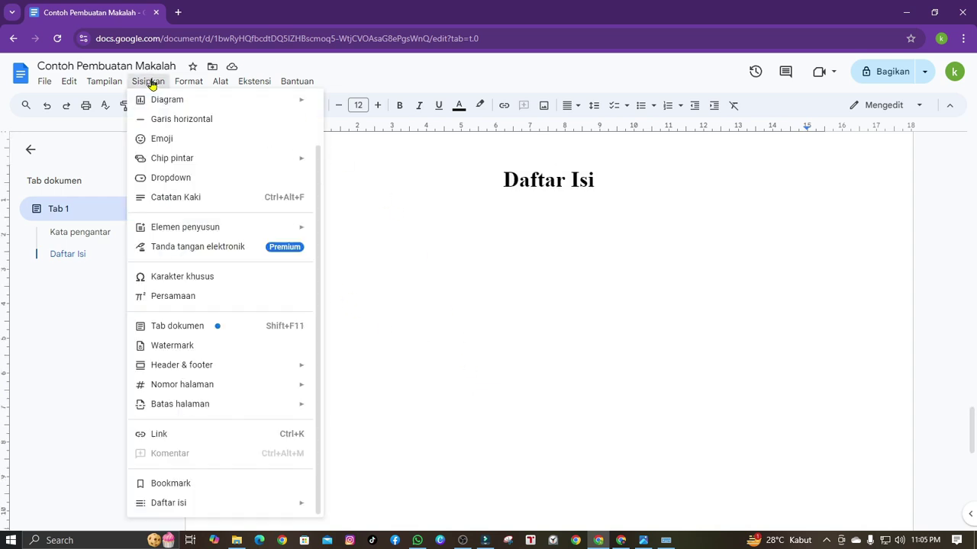
left_click(318, 272)
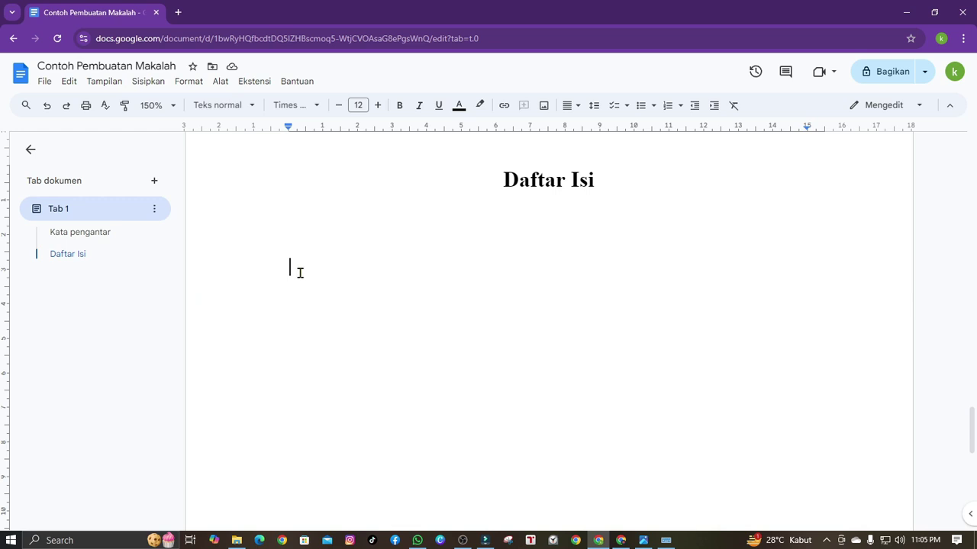
left_click(148, 81)
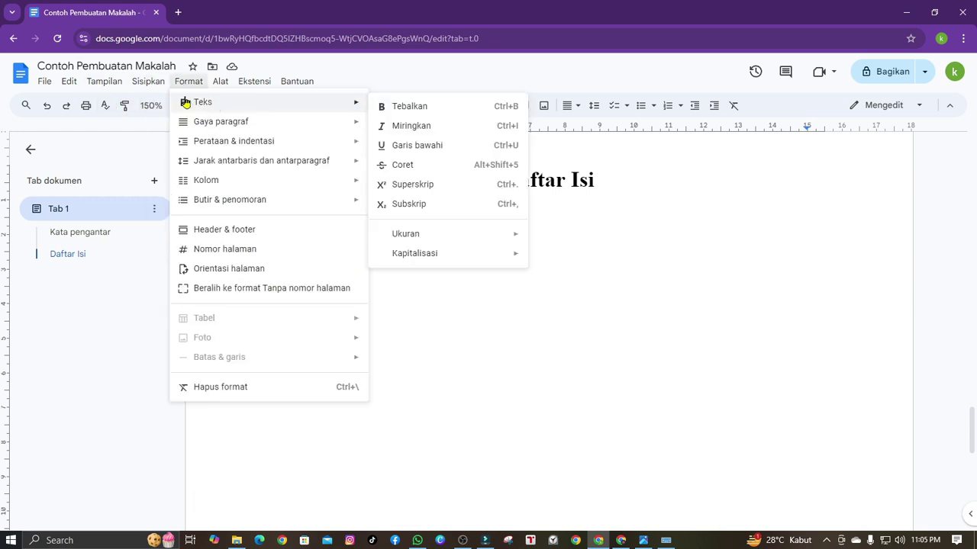
left_click(145, 81)
left_click(149, 80)
mouse_move(195, 406)
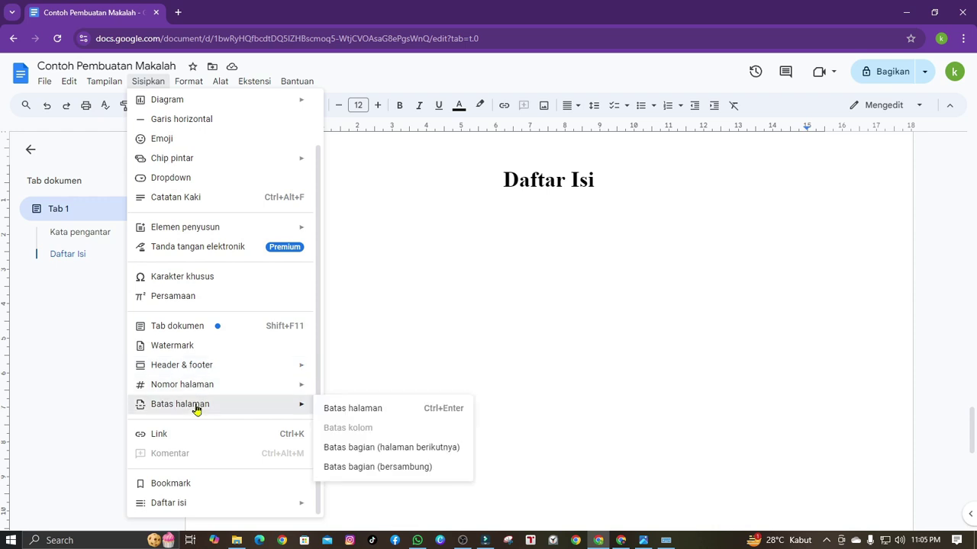
left_click(373, 452)
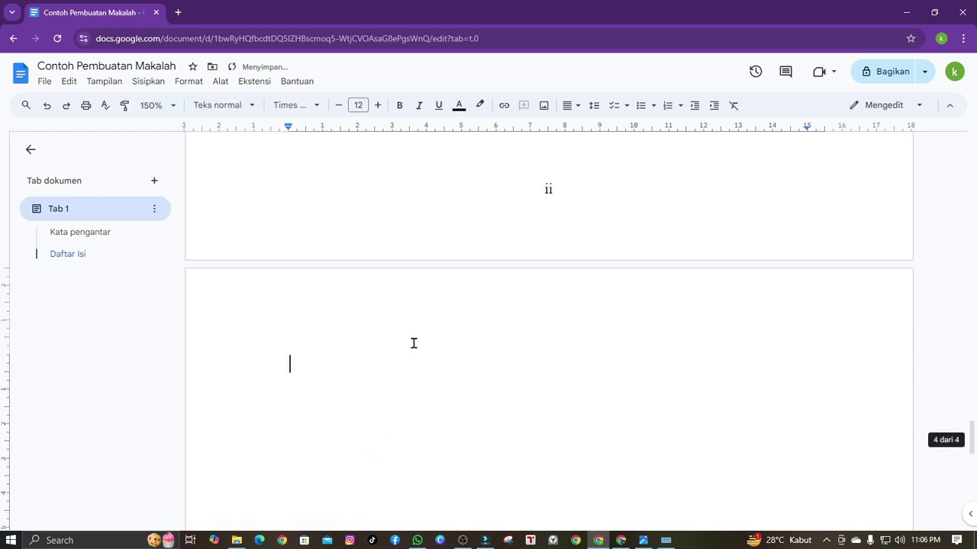
Apply the Tajuk 1 style on the new page, enter the heading "Daftar Gambar" and start a new line
left_click(184, 82)
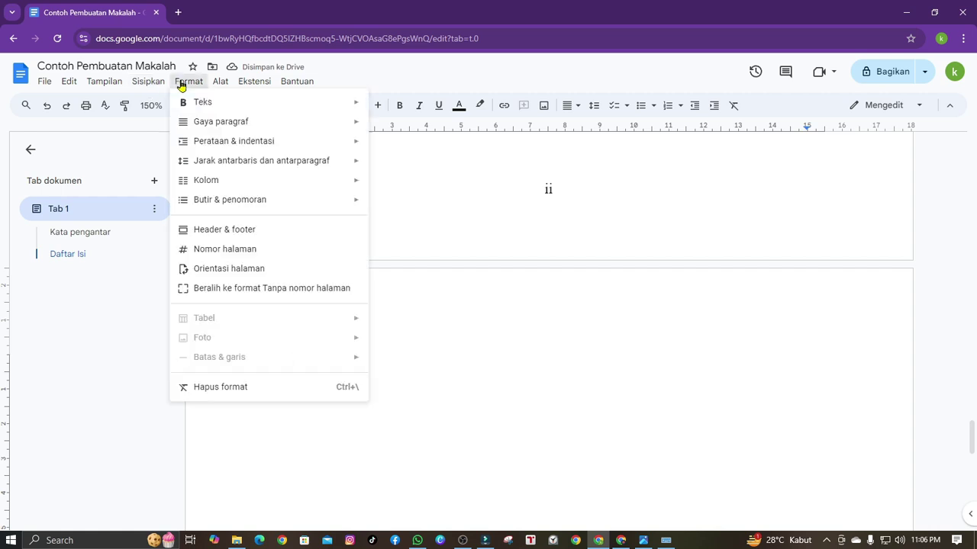
mouse_move(208, 122)
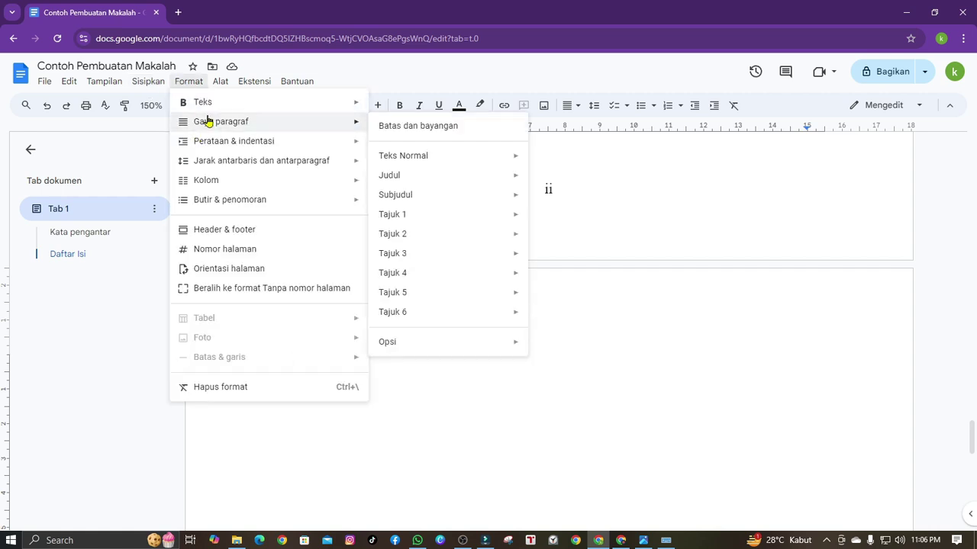
mouse_move(399, 216)
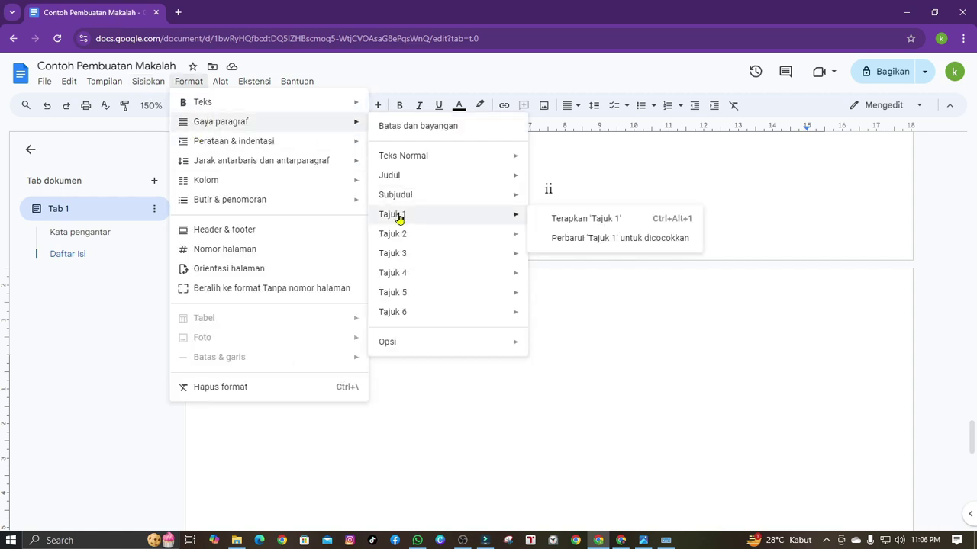
left_click(591, 221)
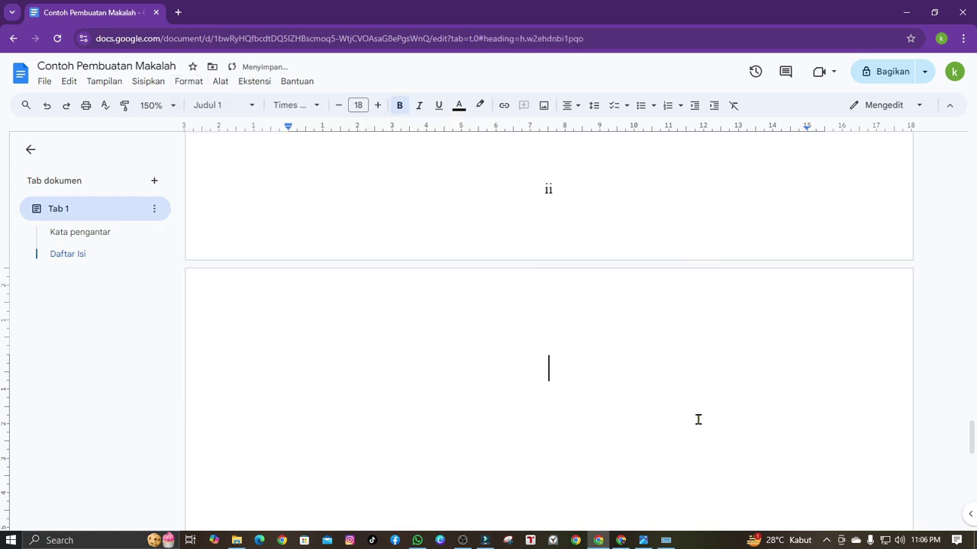
type("Daftar Gama")
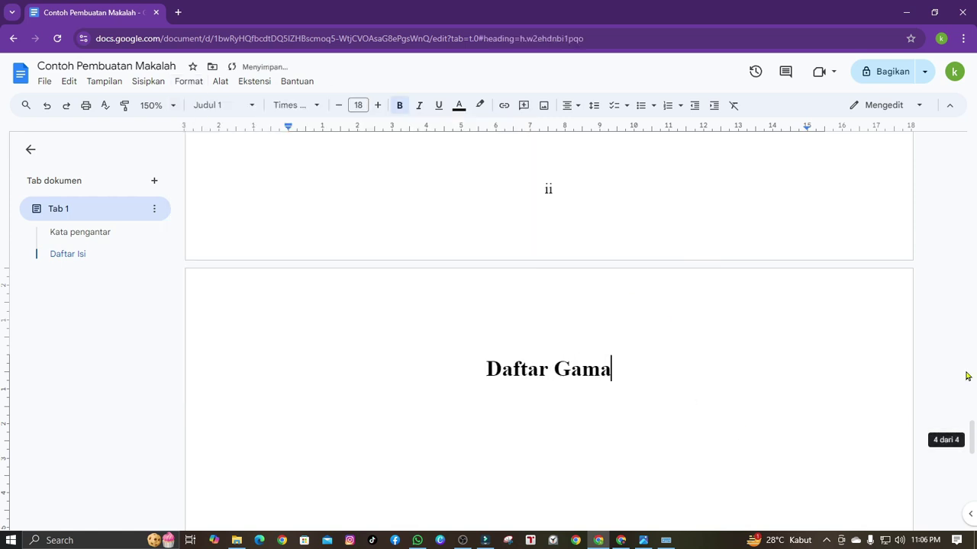
key("BackSpace")
type("bar")
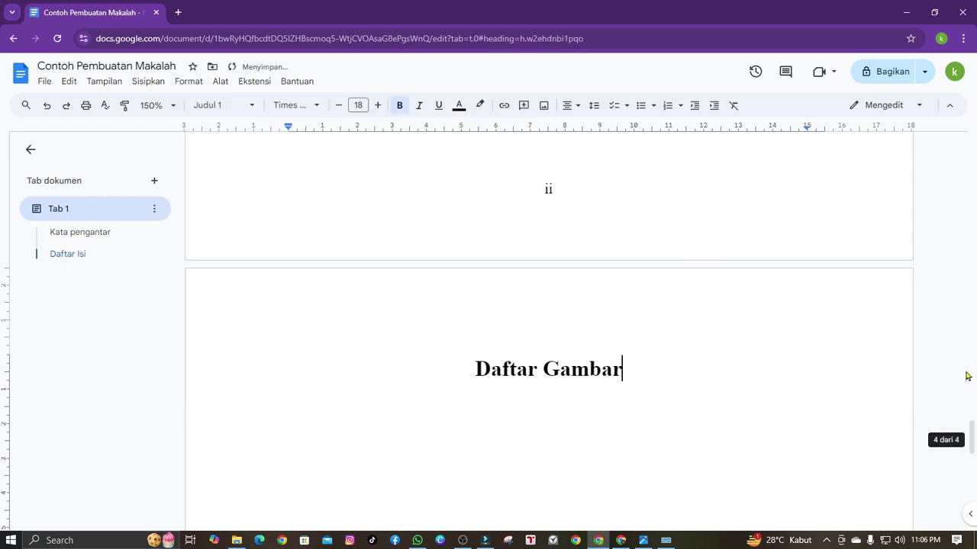
key("Return")
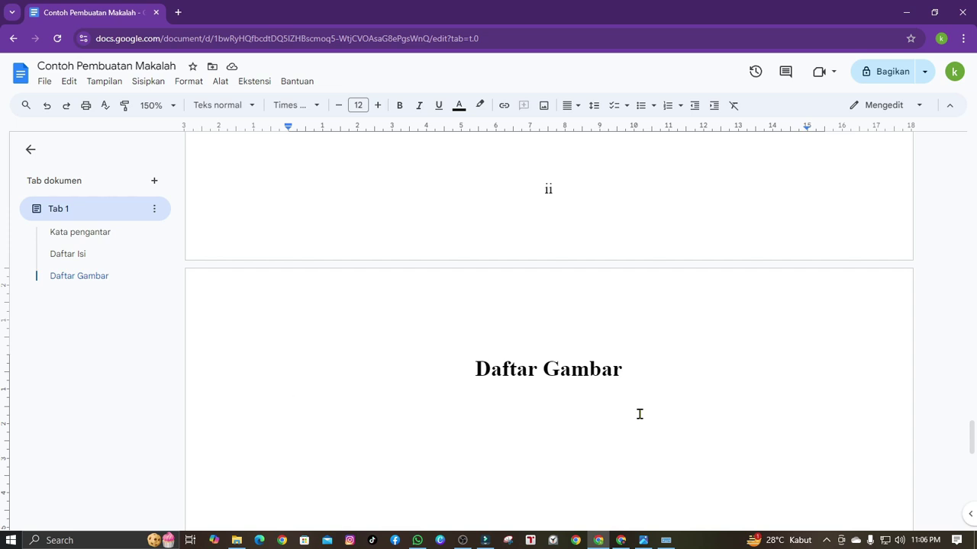
Add several empty lines below the "Daftar Gambar" heading
double_click(413, 406)
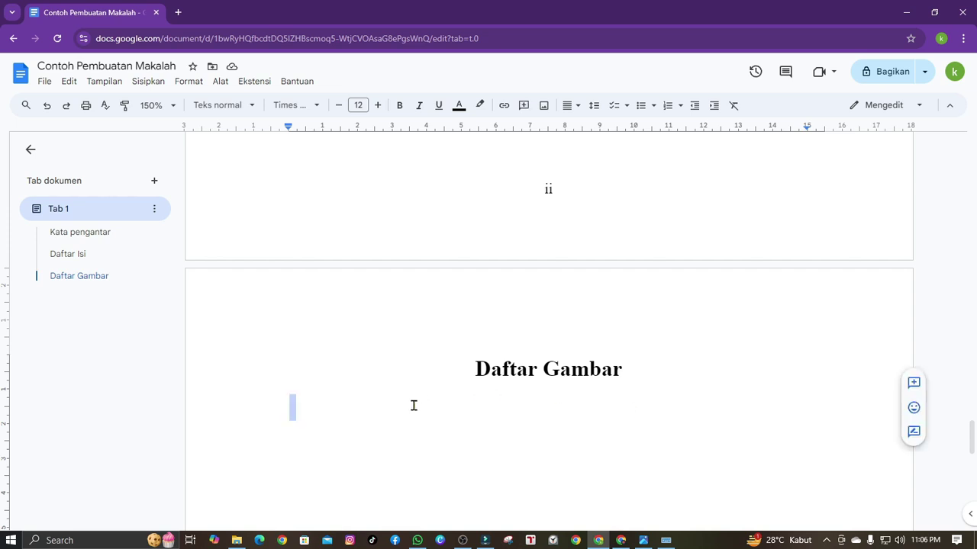
left_click(413, 406)
key("Return")
key("Return")
key("Return")
key("Return")
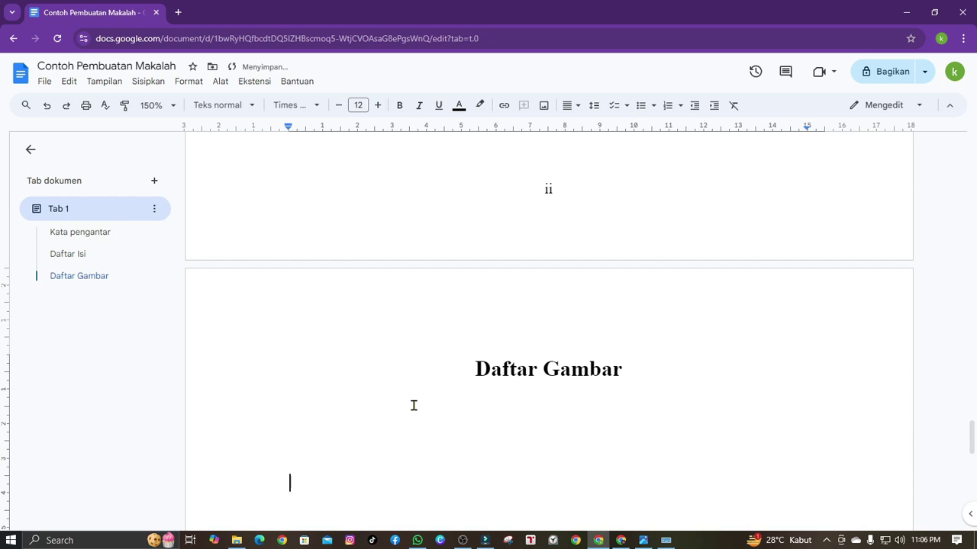
Open the footer of the "Daftar Gambar" page (Bagian 4) and unlink it from the previous section
scroll(482, 393, "down", 3)
scroll(488, 390, "down", 5)
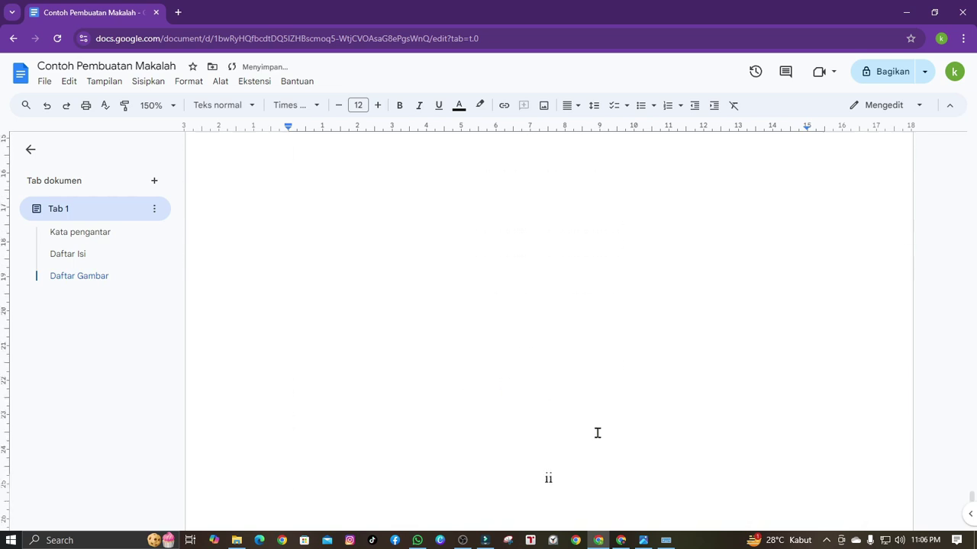
scroll(635, 422, "up", 5)
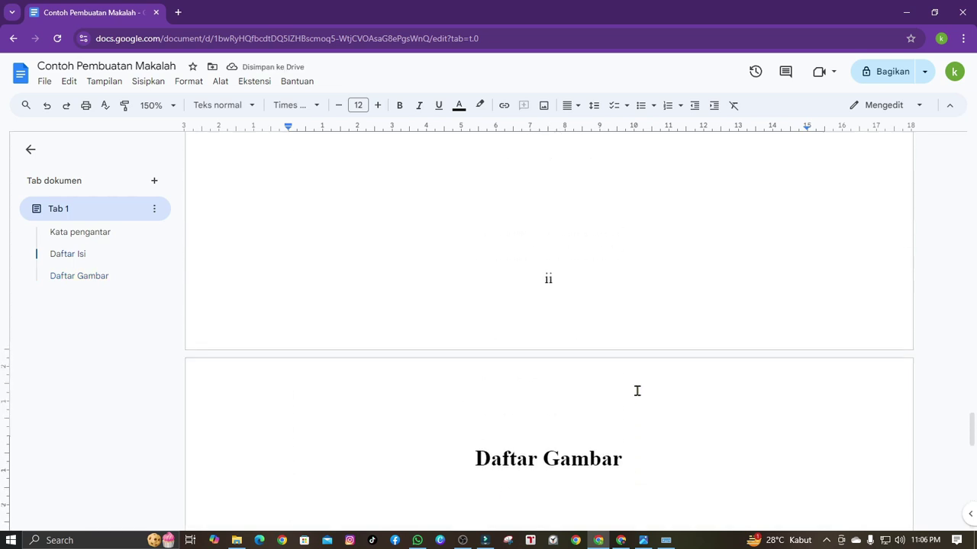
scroll(638, 392, "down", 5)
scroll(637, 391, "up", 8)
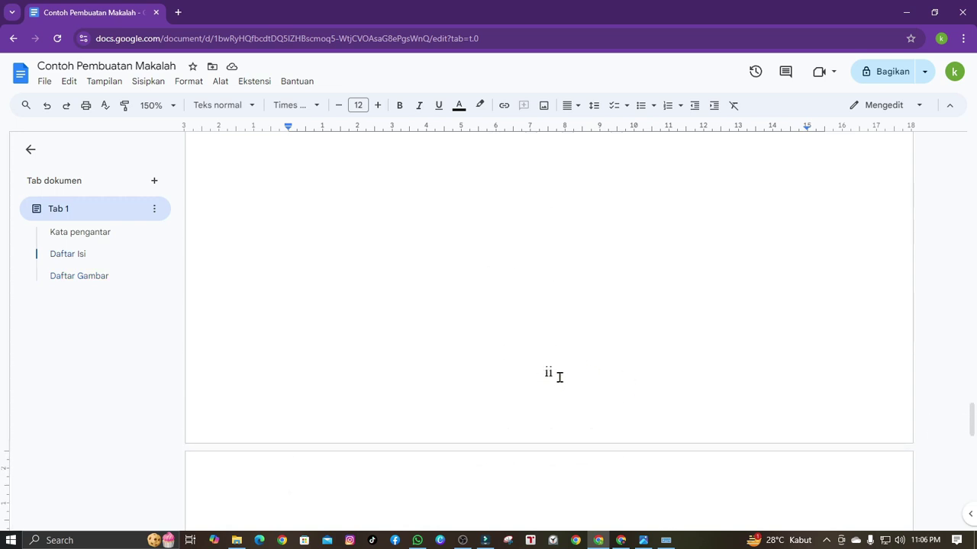
scroll(560, 377, "down", 8)
scroll(619, 429, "down", 4)
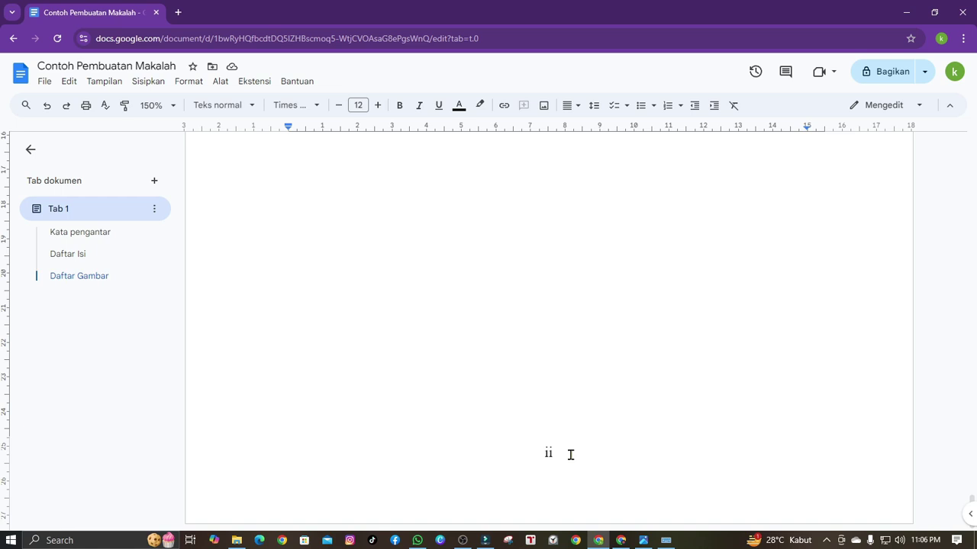
double_click(571, 455)
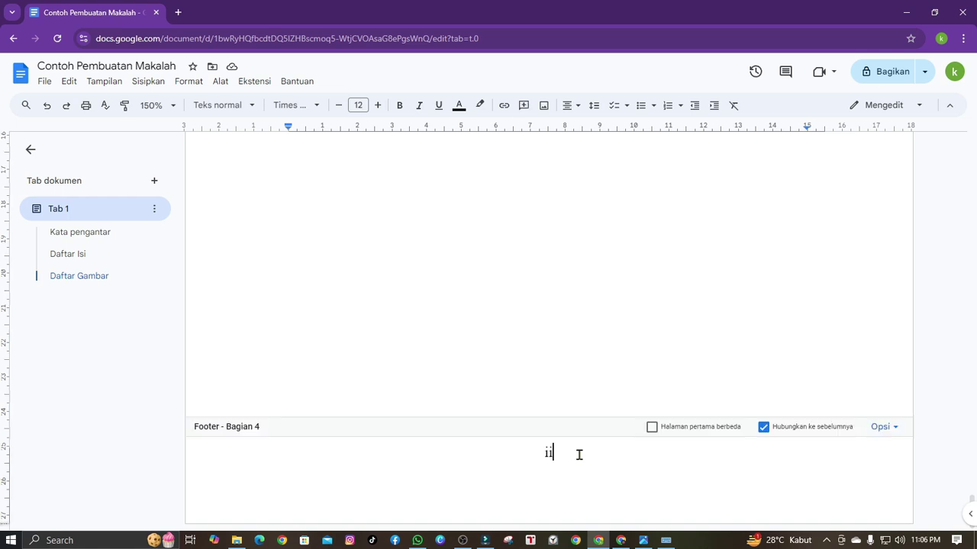
triple_click(597, 461)
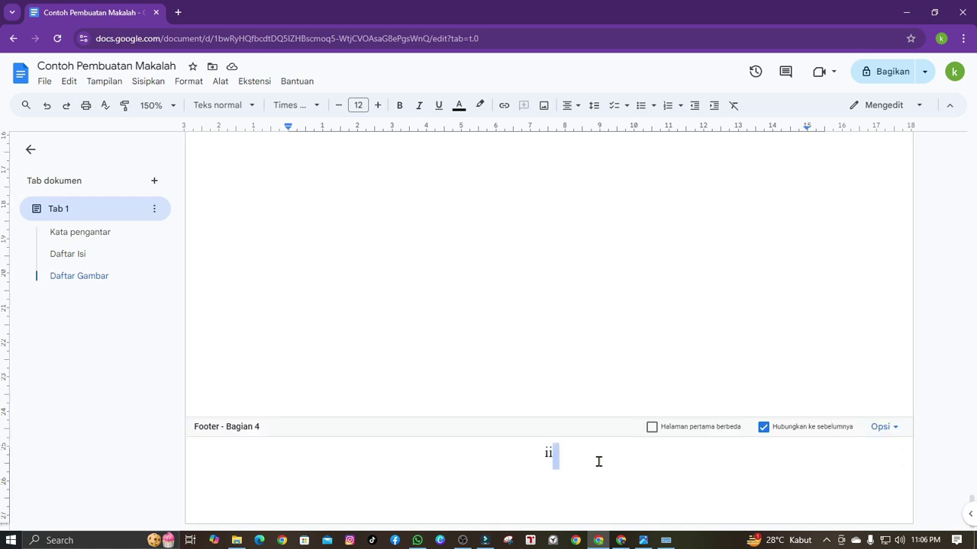
left_click(764, 428)
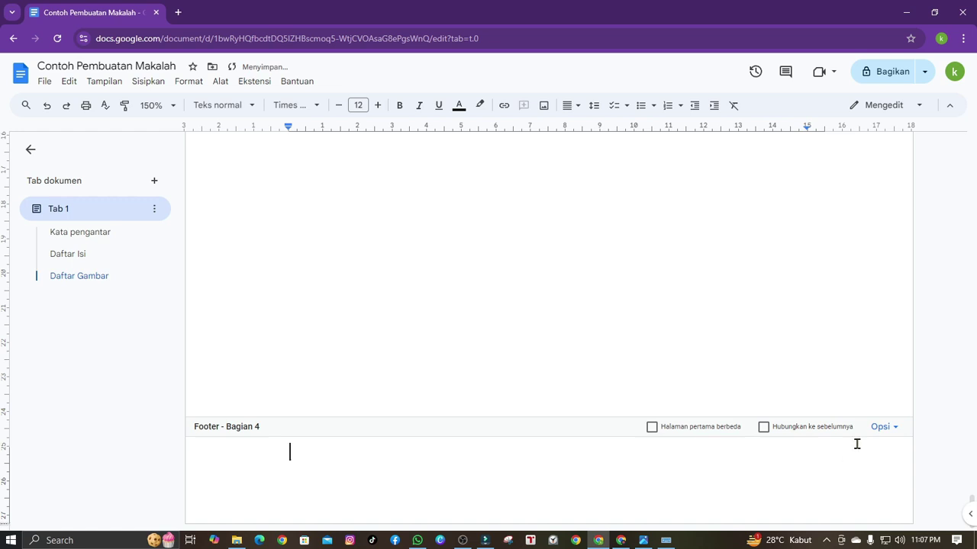
Add a page number starting from 1 (Dimulai dari) to the Bagian 4 footer and centre it
left_click(890, 434)
left_click(893, 469)
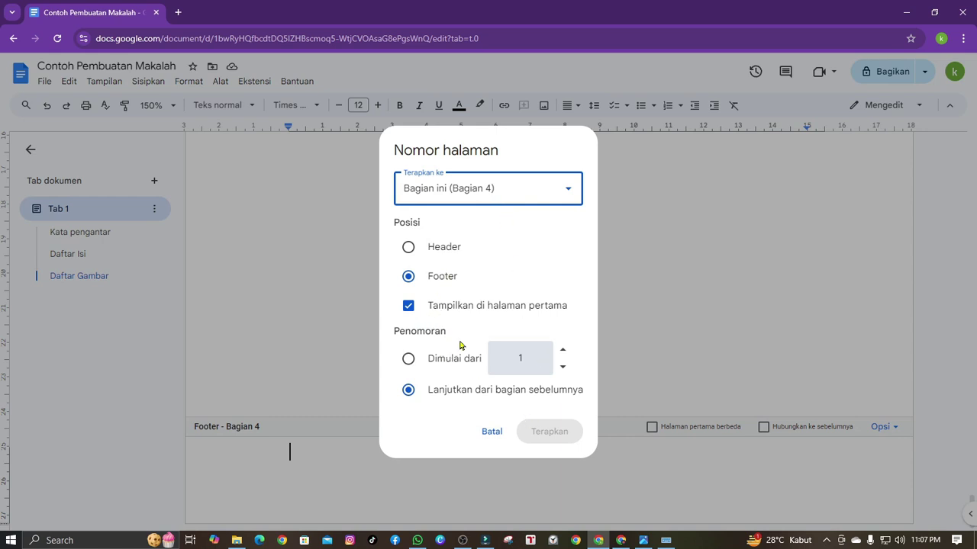
left_click(408, 362)
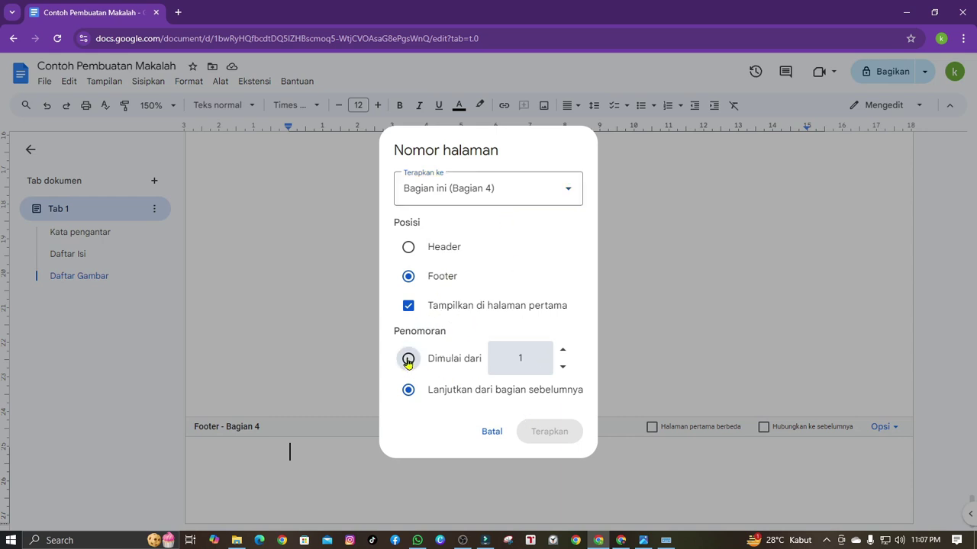
left_click(537, 434)
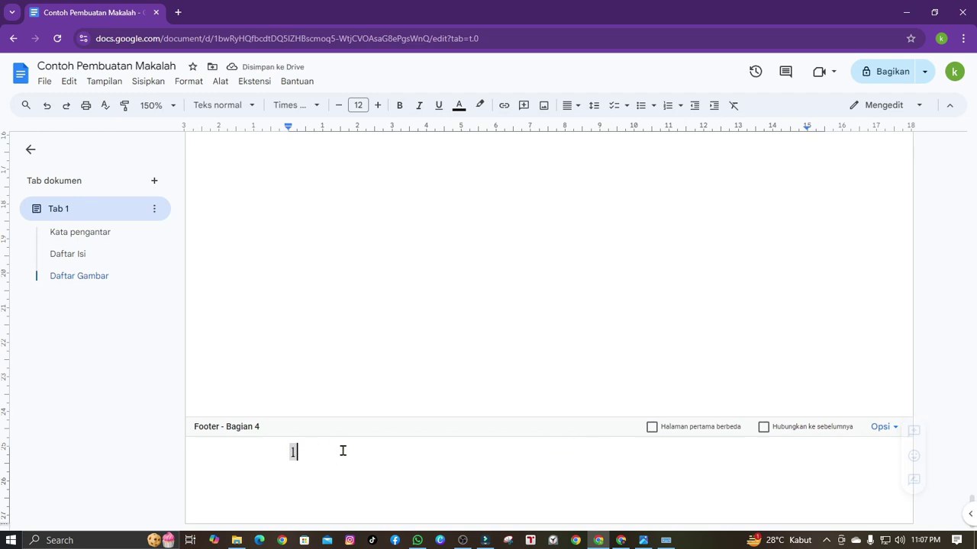
left_click(571, 106)
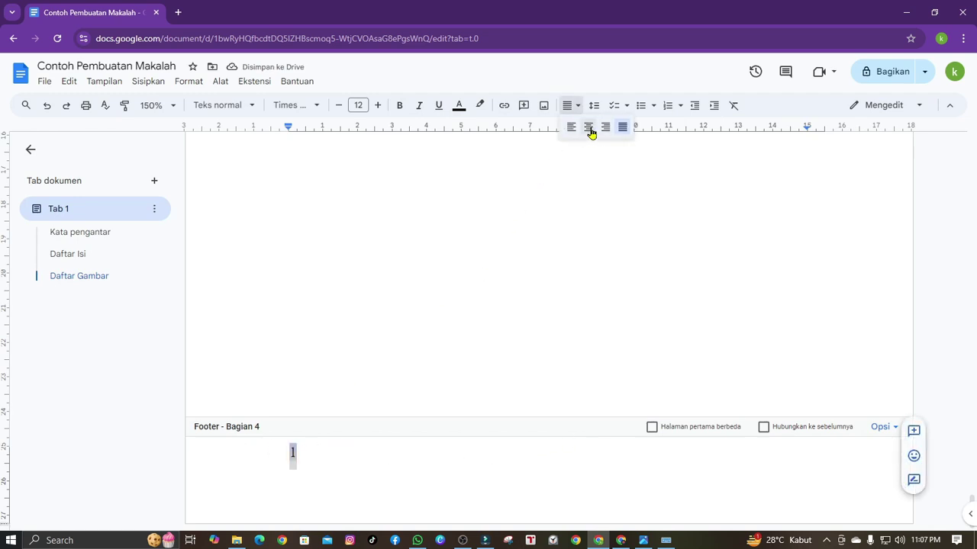
left_click(589, 128)
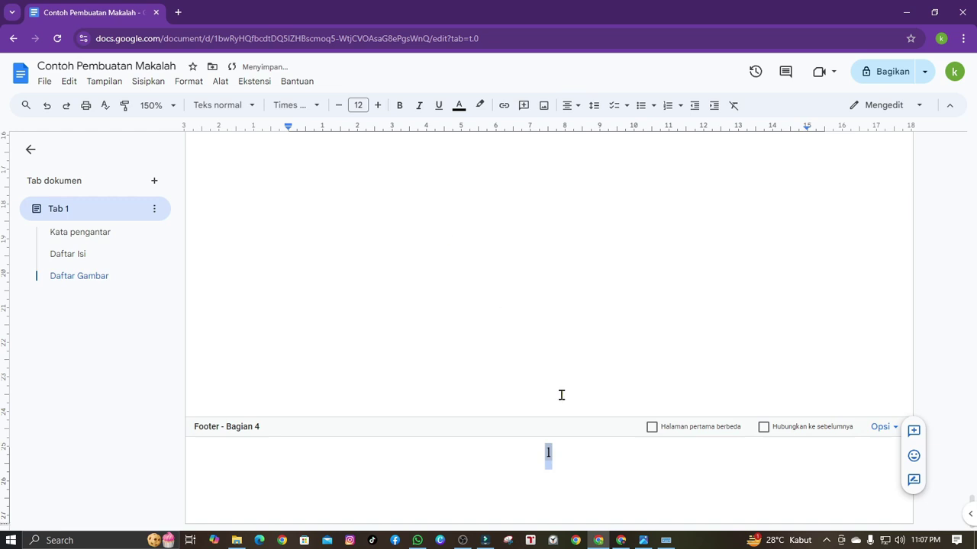
Replace the page number in the "Daftar Gambar" footer with "iii" and return to the page body
left_click(573, 454)
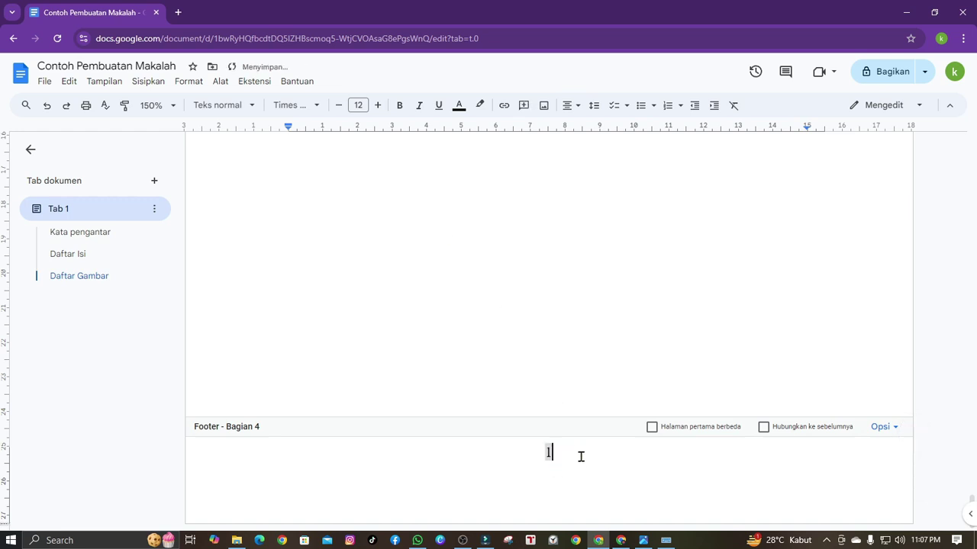
double_click(574, 454)
left_click(589, 456)
left_click_drag(590, 456, 497, 443)
type("iii")
left_click(643, 340)
Review the document from the cover through "Kata pengantar", "Daftar Isi" and "Daftar Gambar", checking the roman page number on each front-matter page
scroll(623, 348, "up", 10)
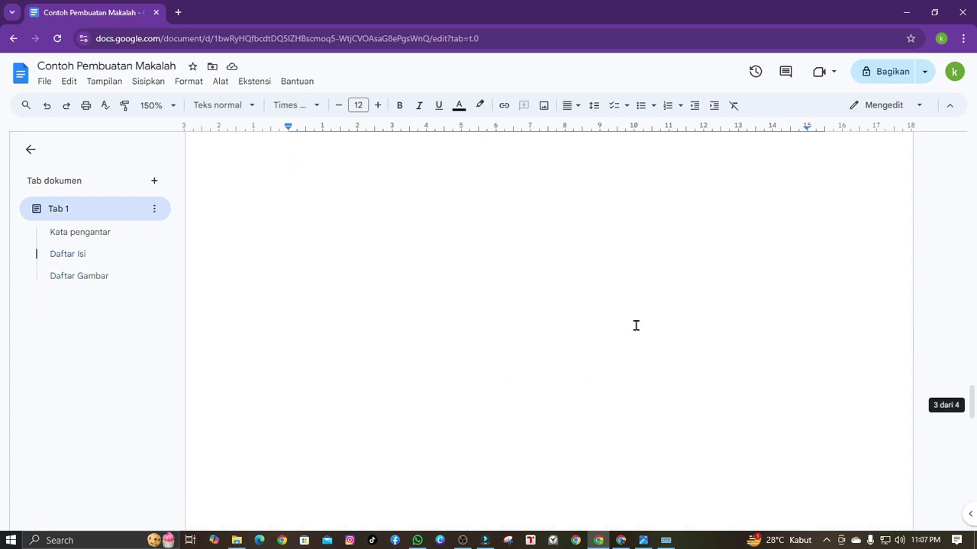
scroll(635, 326, "up", 10)
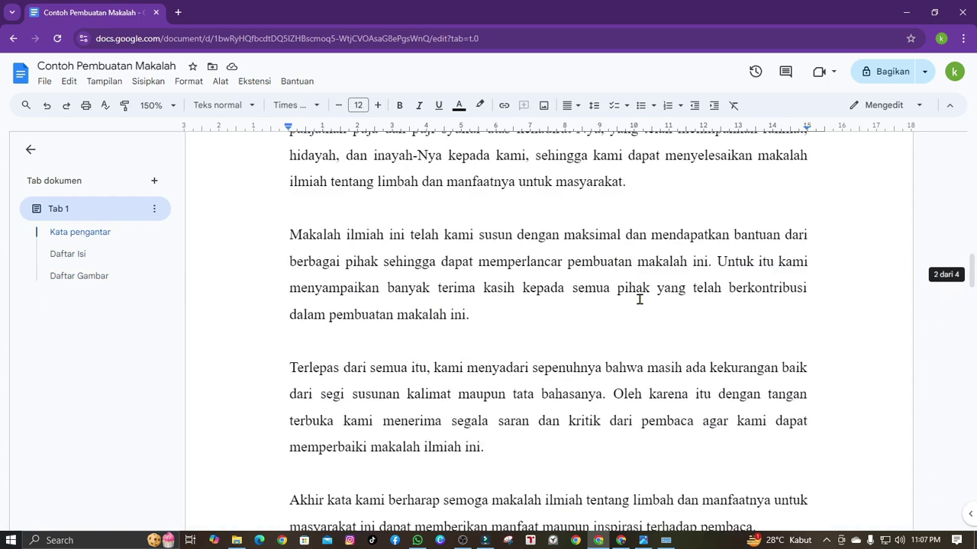
scroll(640, 299, "up", 15)
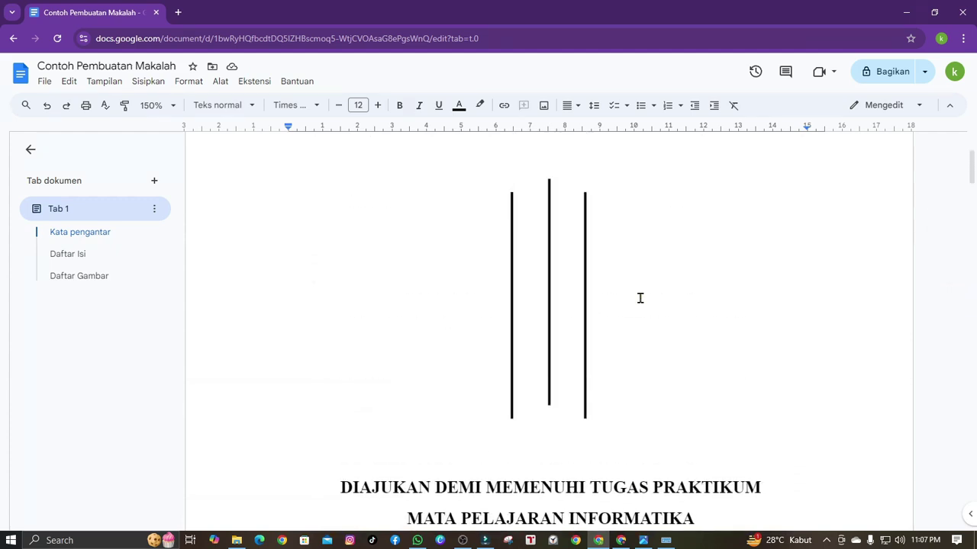
scroll(641, 296, "up", 2)
scroll(600, 396, "down", 10)
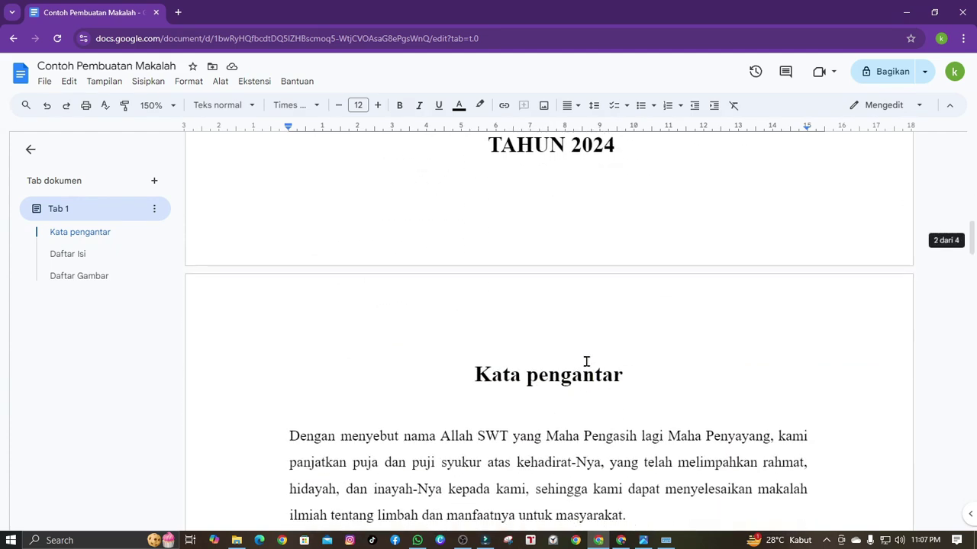
scroll(586, 362, "down", 14)
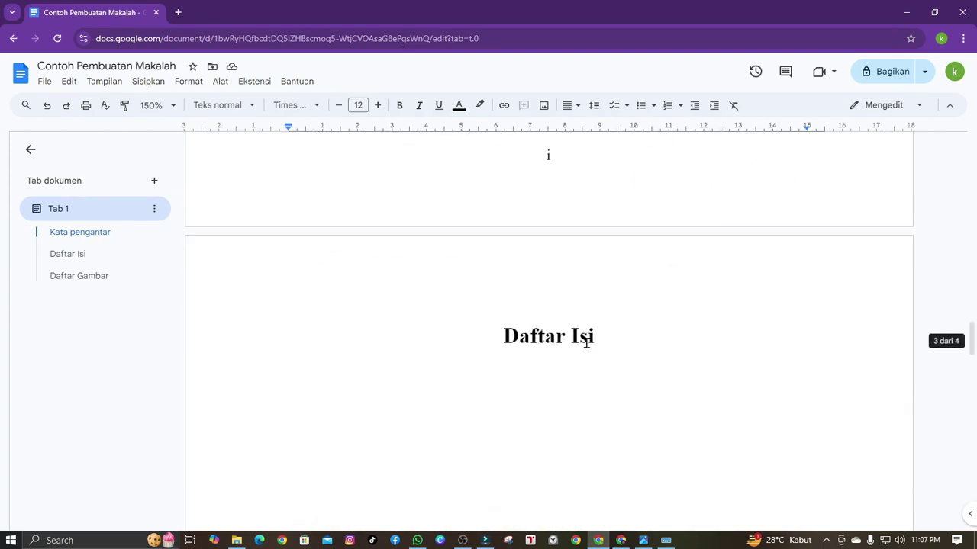
scroll(590, 285, "up", 2)
scroll(580, 305, "down", 3)
scroll(590, 324, "up", 1)
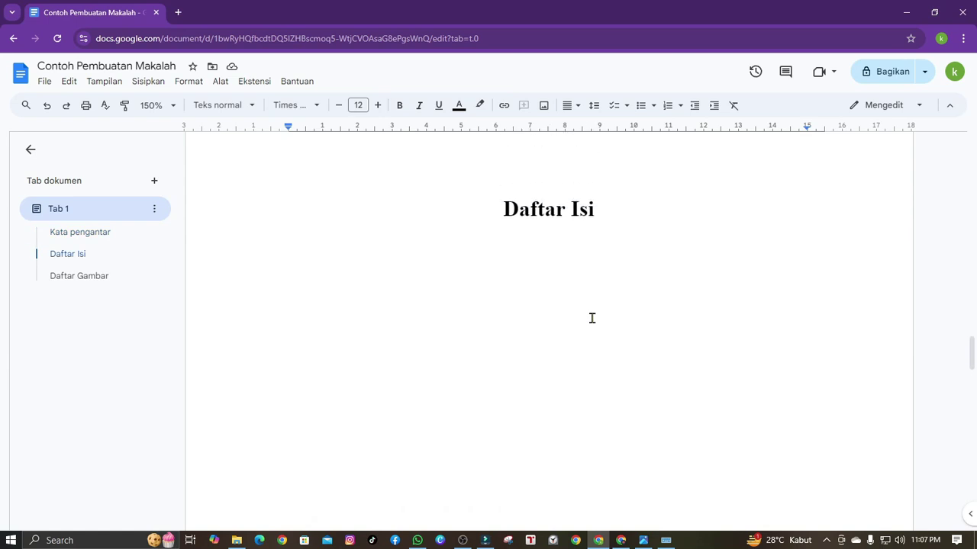
scroll(599, 325, "down", 10)
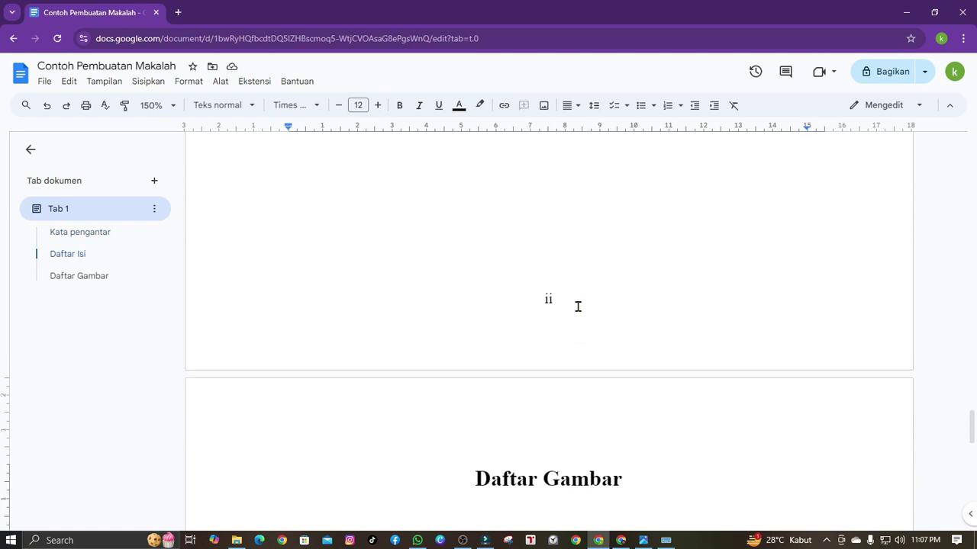
scroll(577, 303, "down", 5)
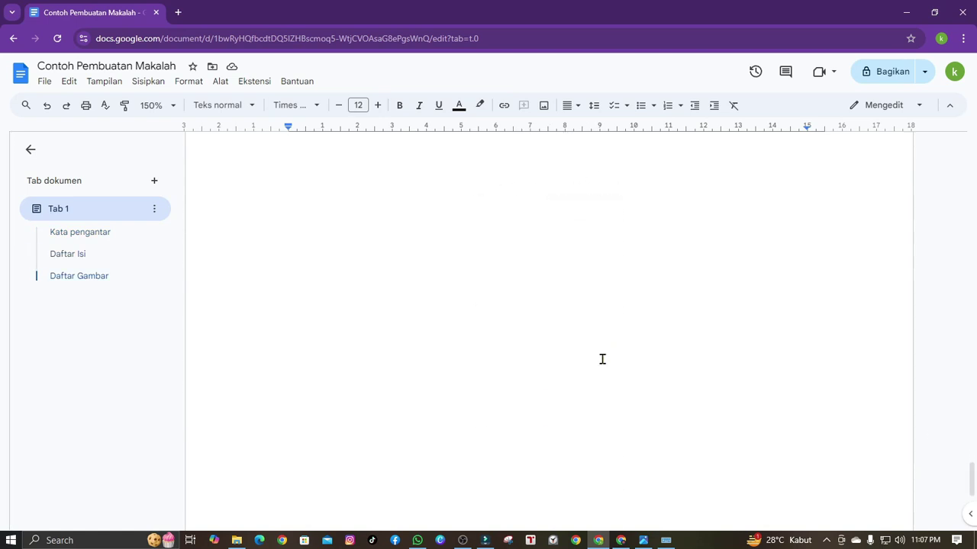
scroll(607, 364, "down", 3)
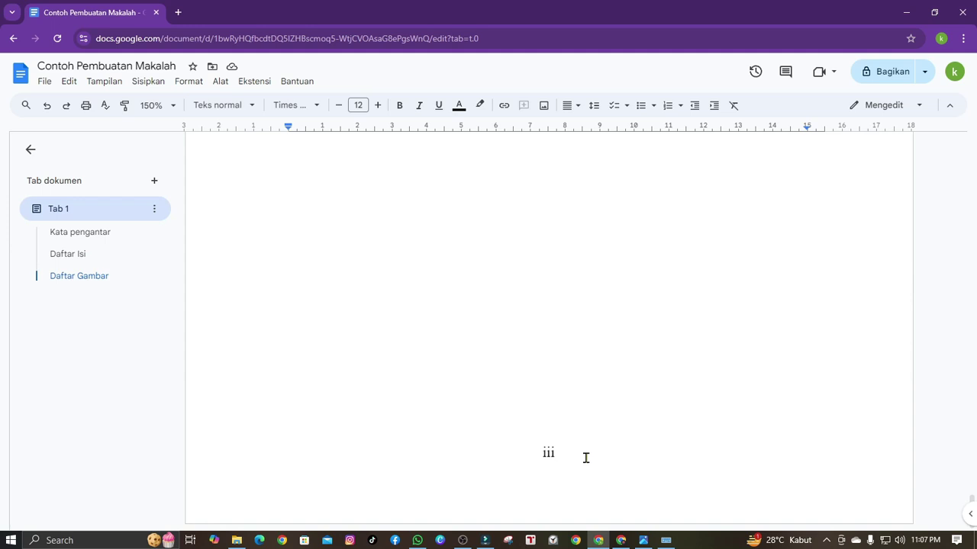